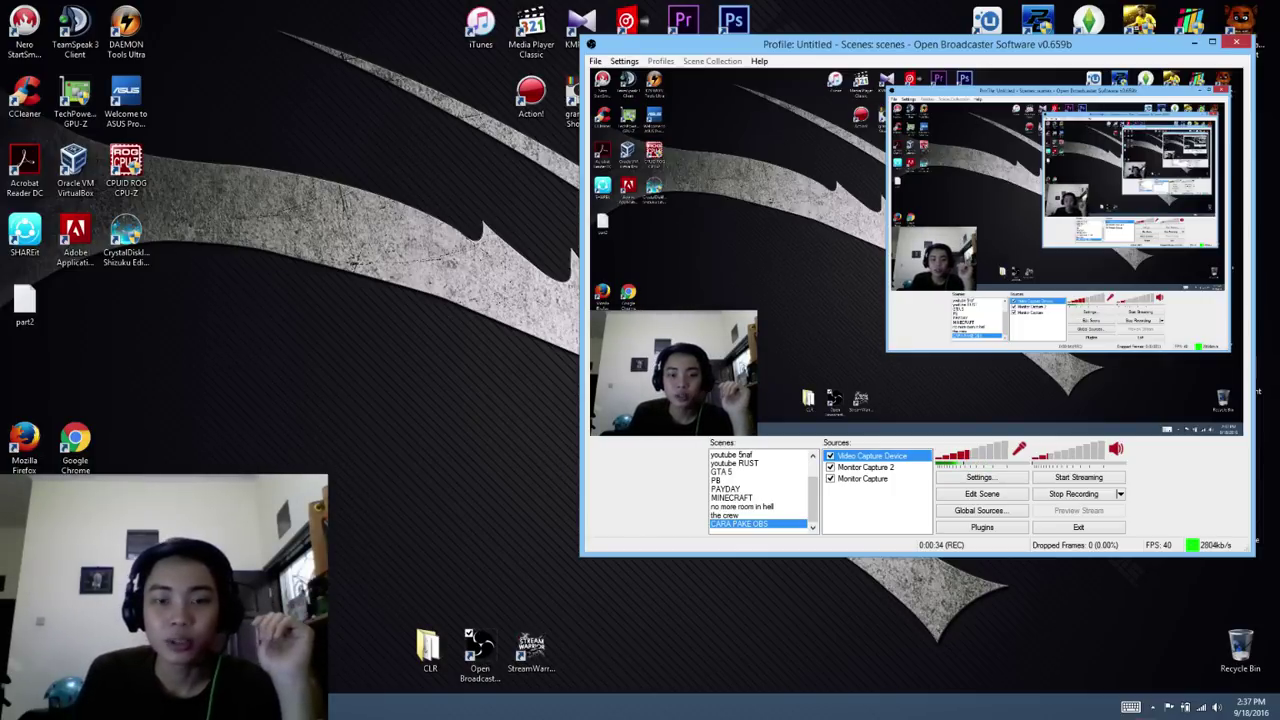
# Step: Switch to the browser, open obsproject.com in a new tab, view the OBS download options and close the browser
pyautogui.hotkey('alt', 'Tab')
pyautogui.moveTo(690, 185); pyautogui.dragTo(412, 39)
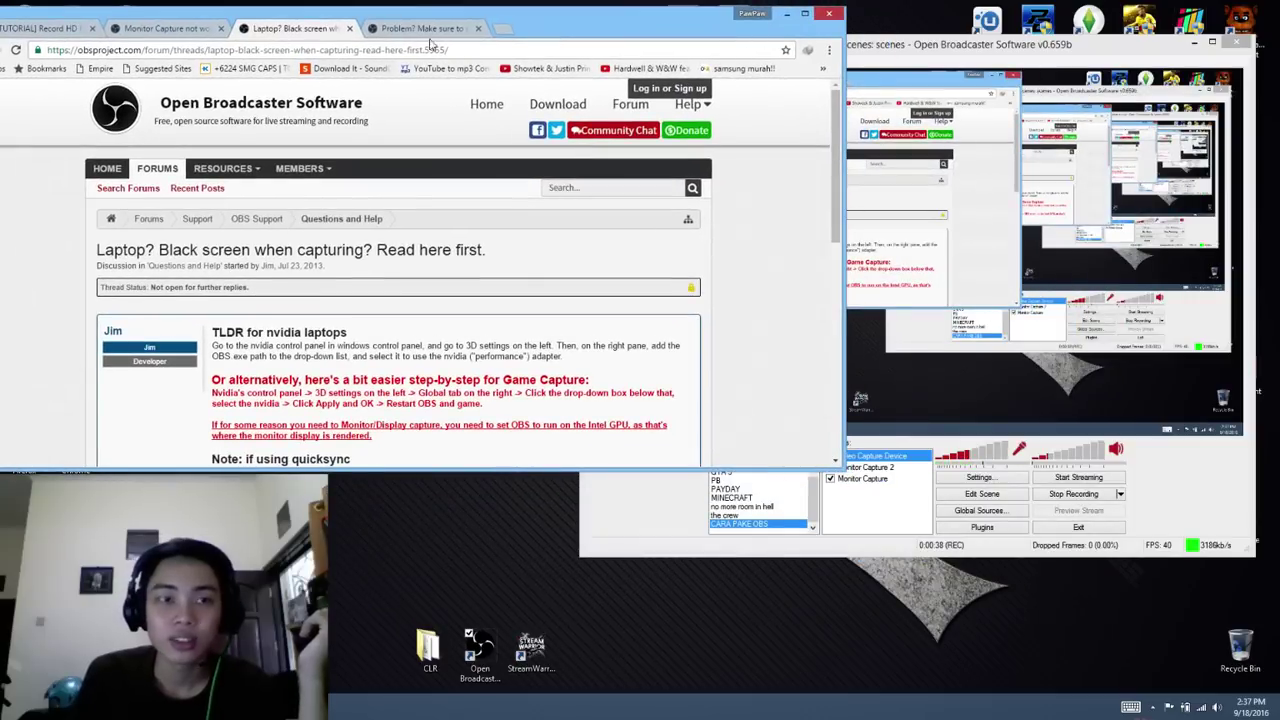
pyautogui.click(503, 29)
pyautogui.write('obsproject.com')
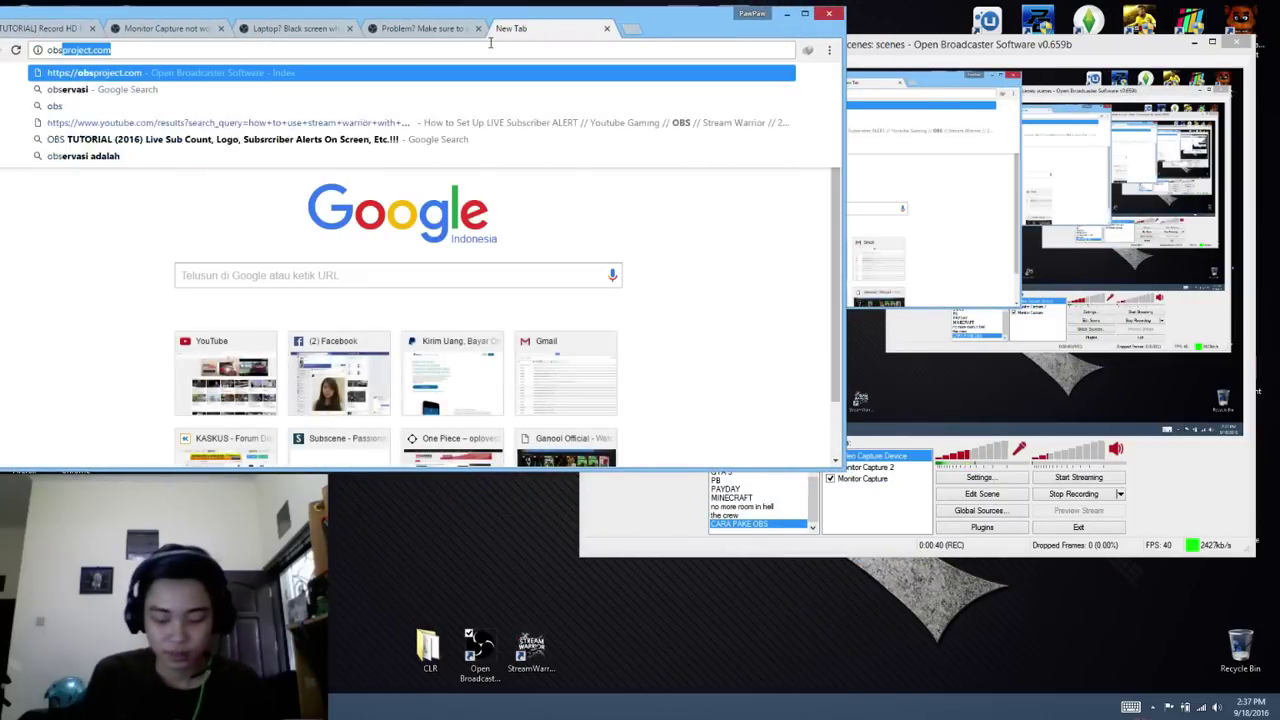
pyautogui.press('Return')
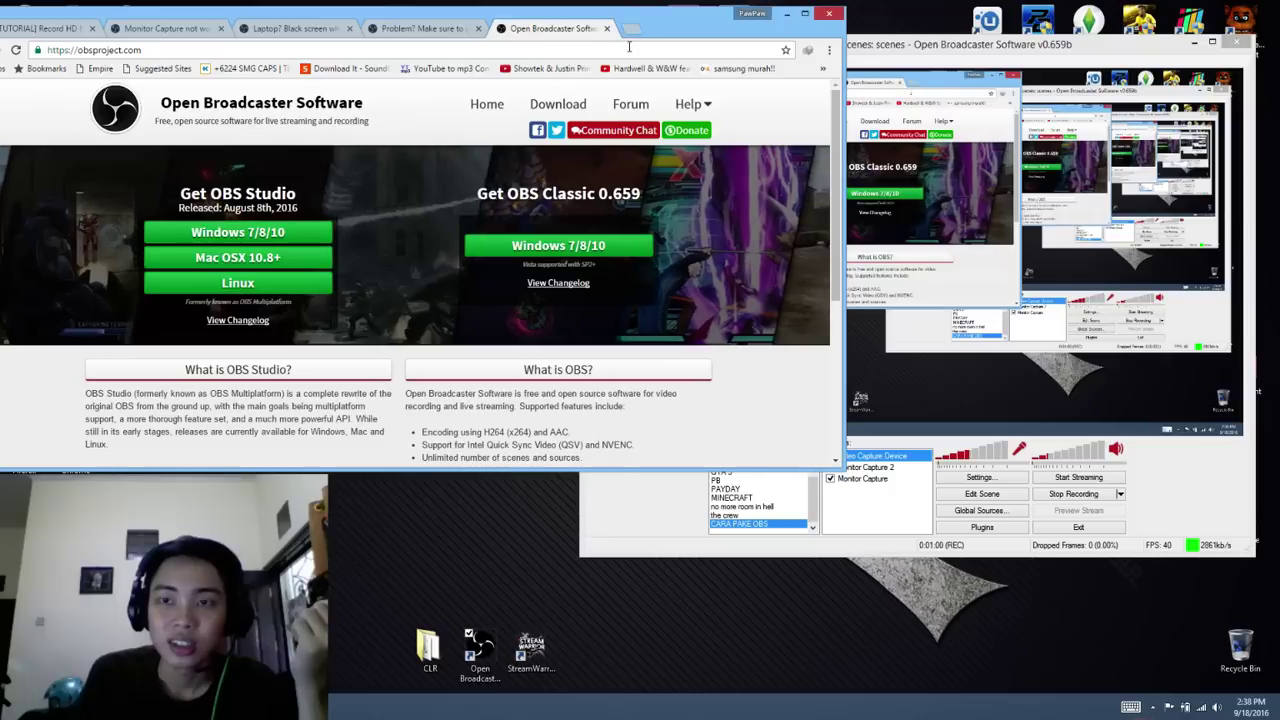
pyautogui.moveTo(668, 22); pyautogui.dragTo(659, 39)
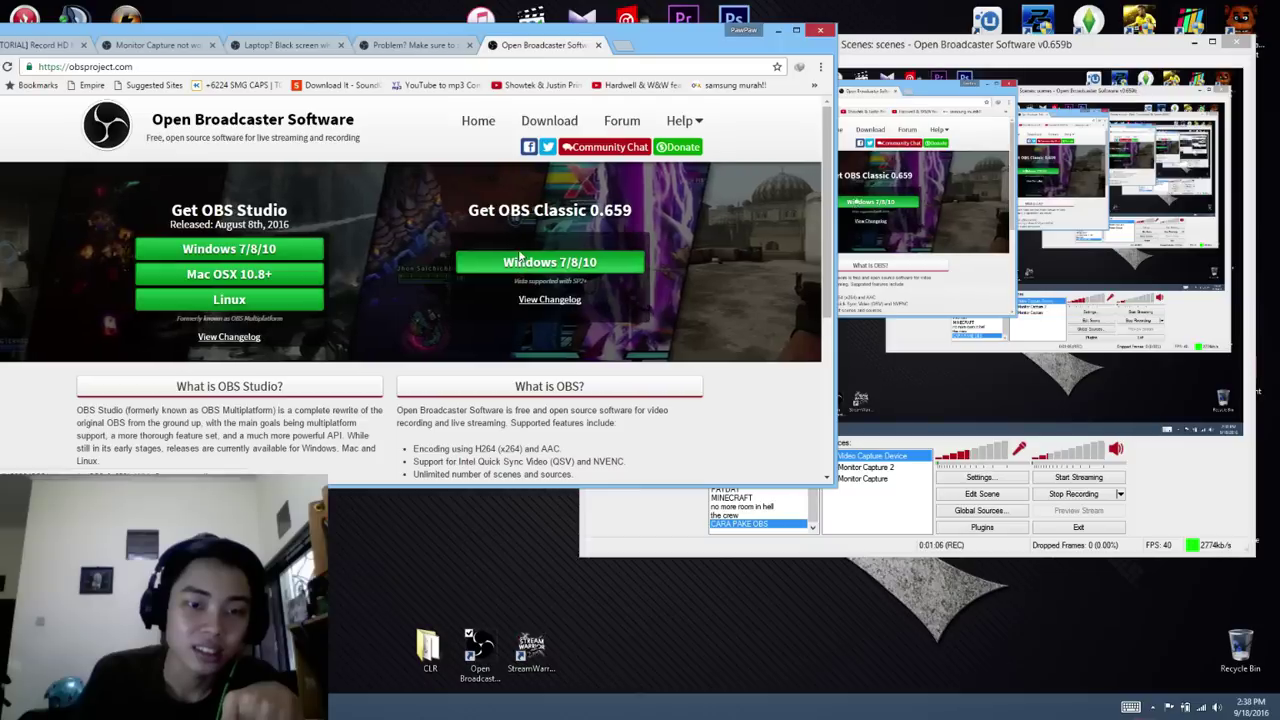
pyautogui.scroll(-3, 520, 256)
pyautogui.scroll(3, 520, 256)
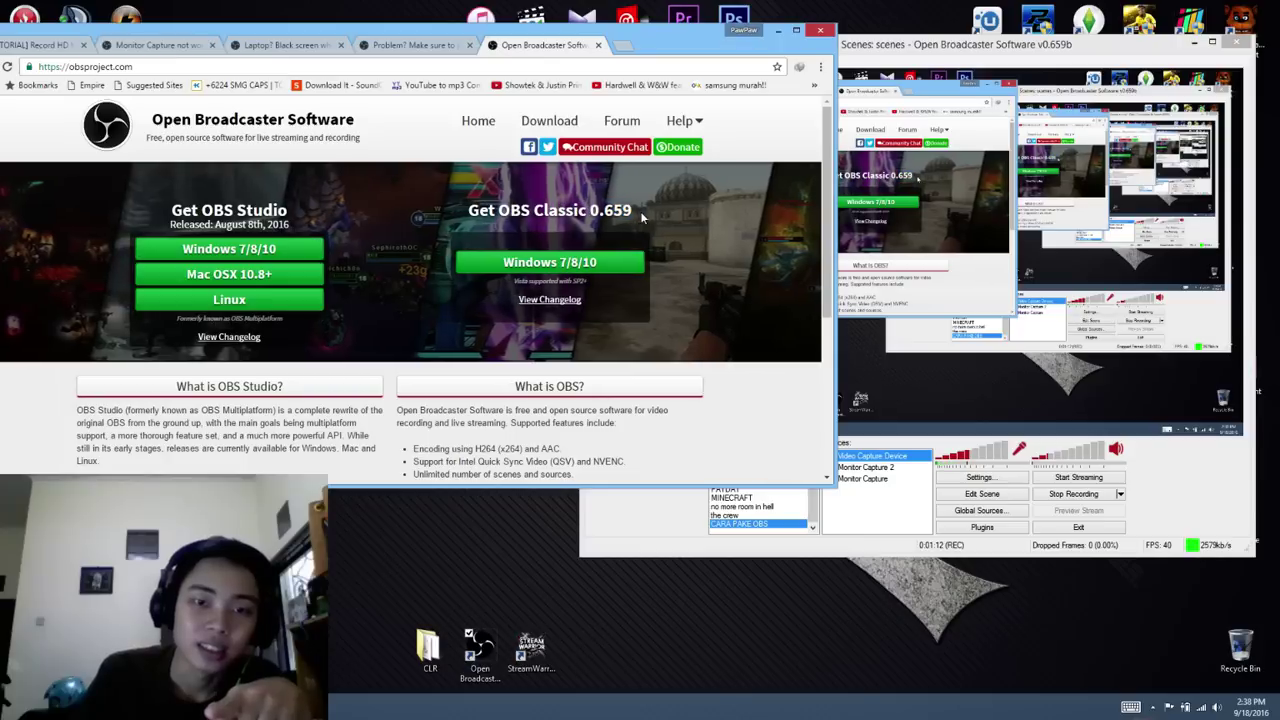
pyautogui.click(818, 33)
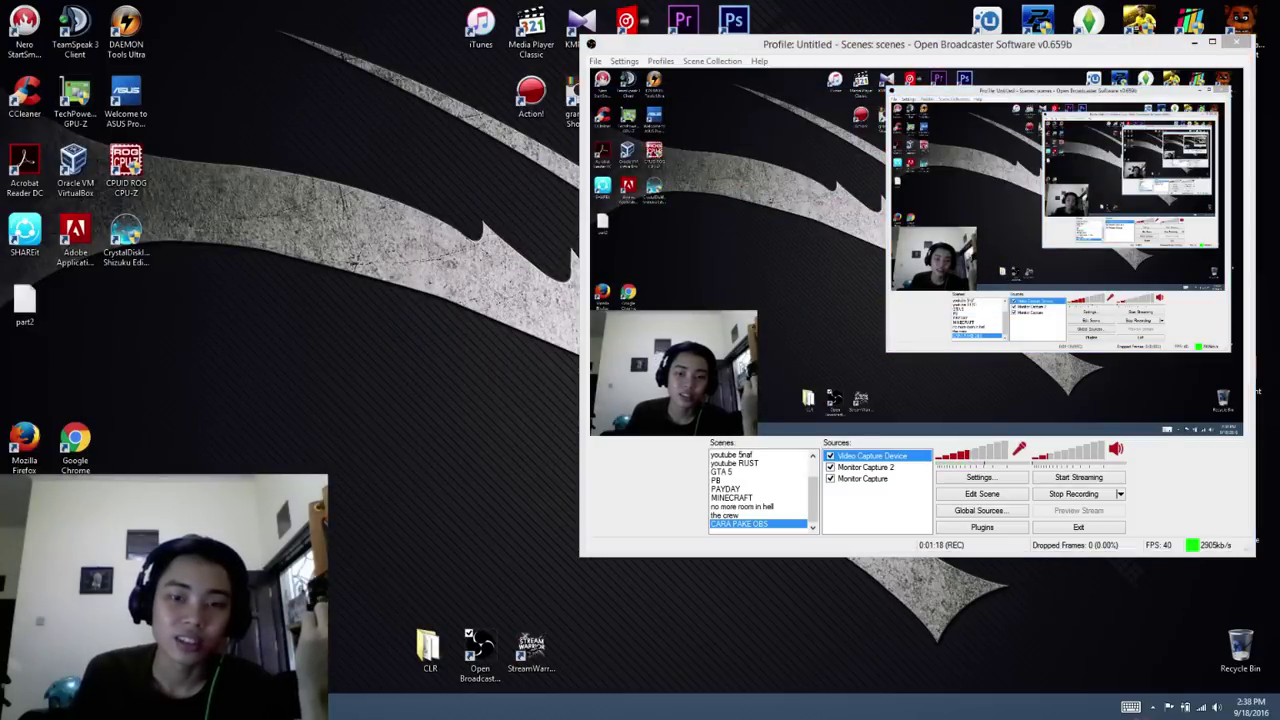
# Step: Find the OBS installer in the Programs folder inside Downloads in File Explorer, then minimize the window
pyautogui.press('super+e')
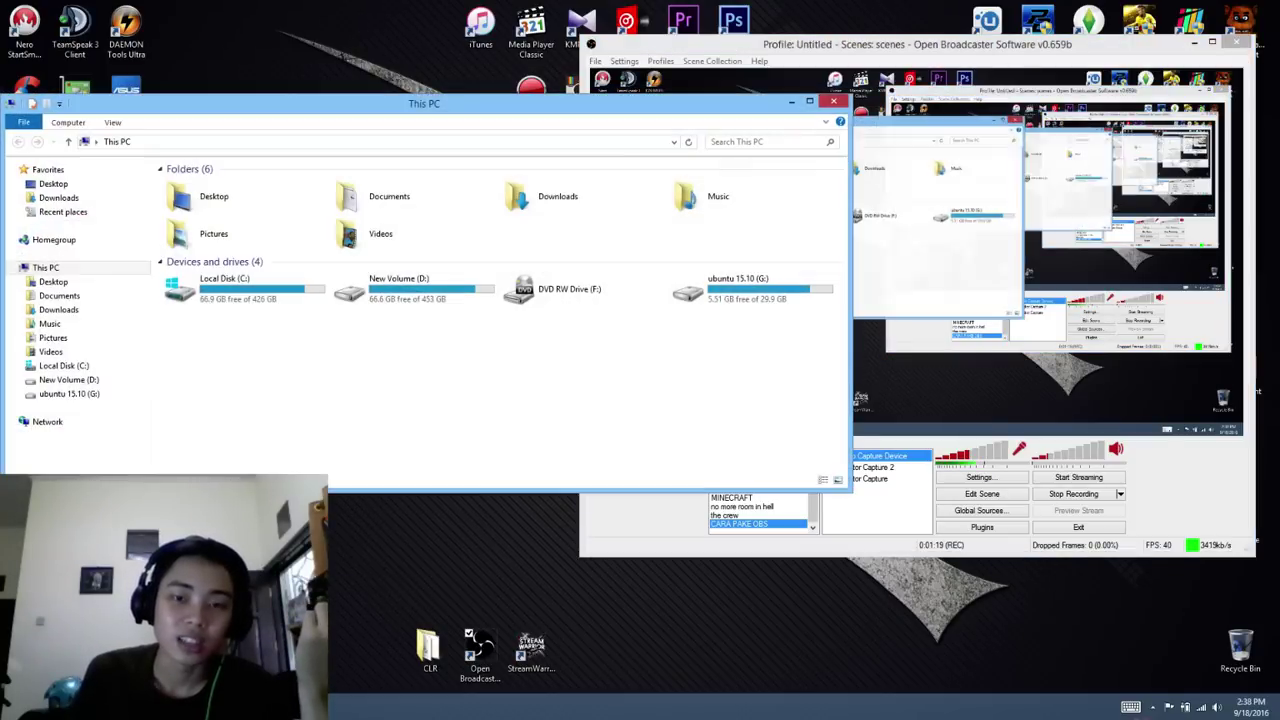
pyautogui.click(52, 324)
pyautogui.click(58, 309)
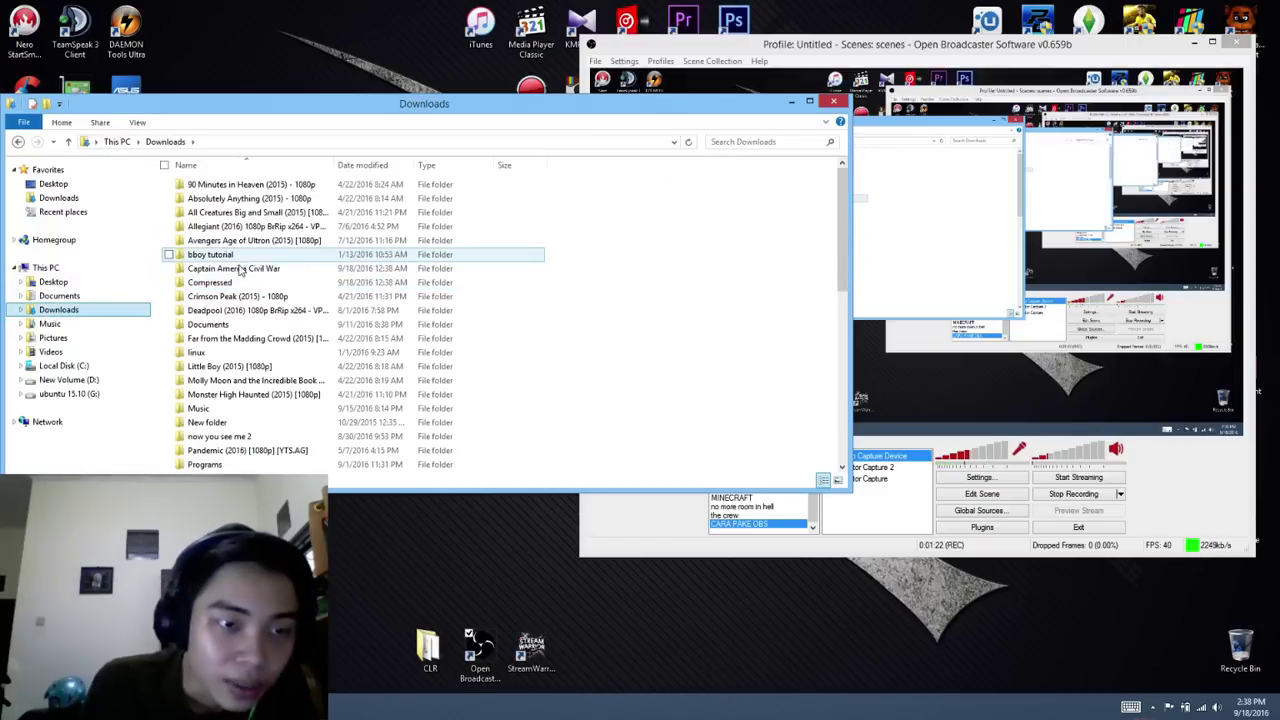
pyautogui.doubleClick(210, 464)
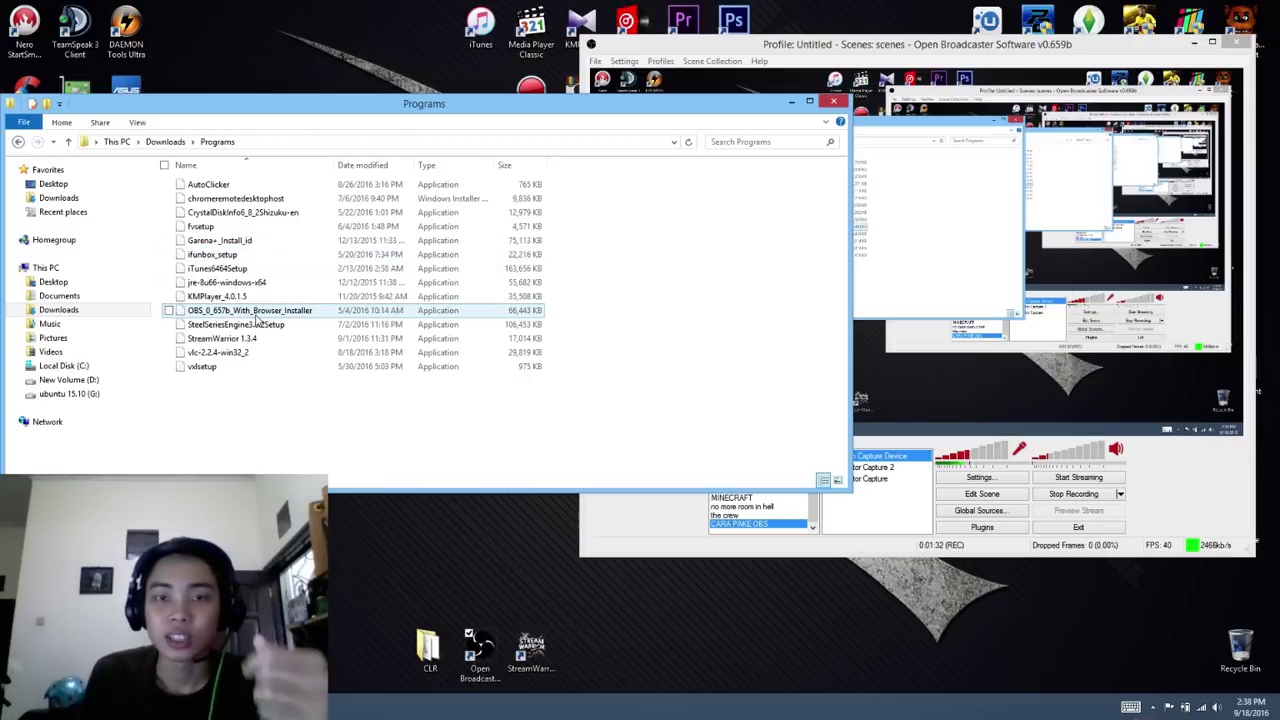
pyautogui.click(792, 103)
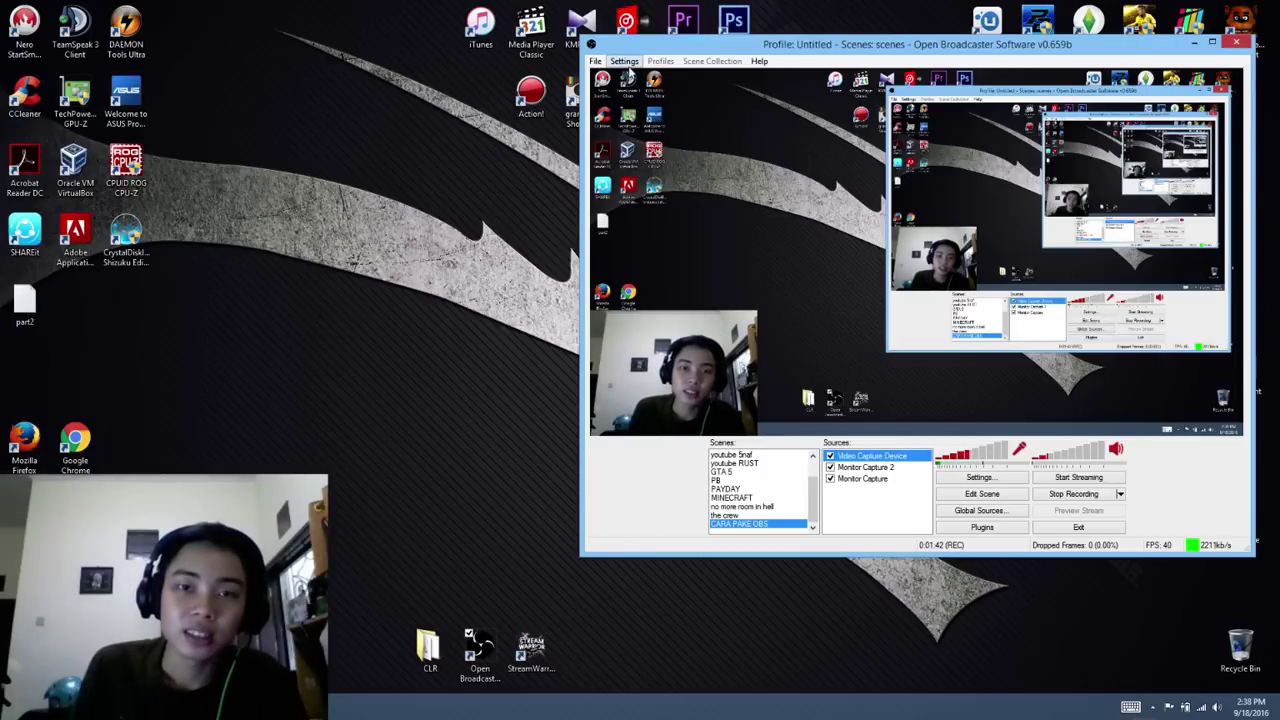
# Step: Open the OBS settings and examine the Encoding options for video max bitrate, buffer size and audio bitrate
pyautogui.click(625, 62)
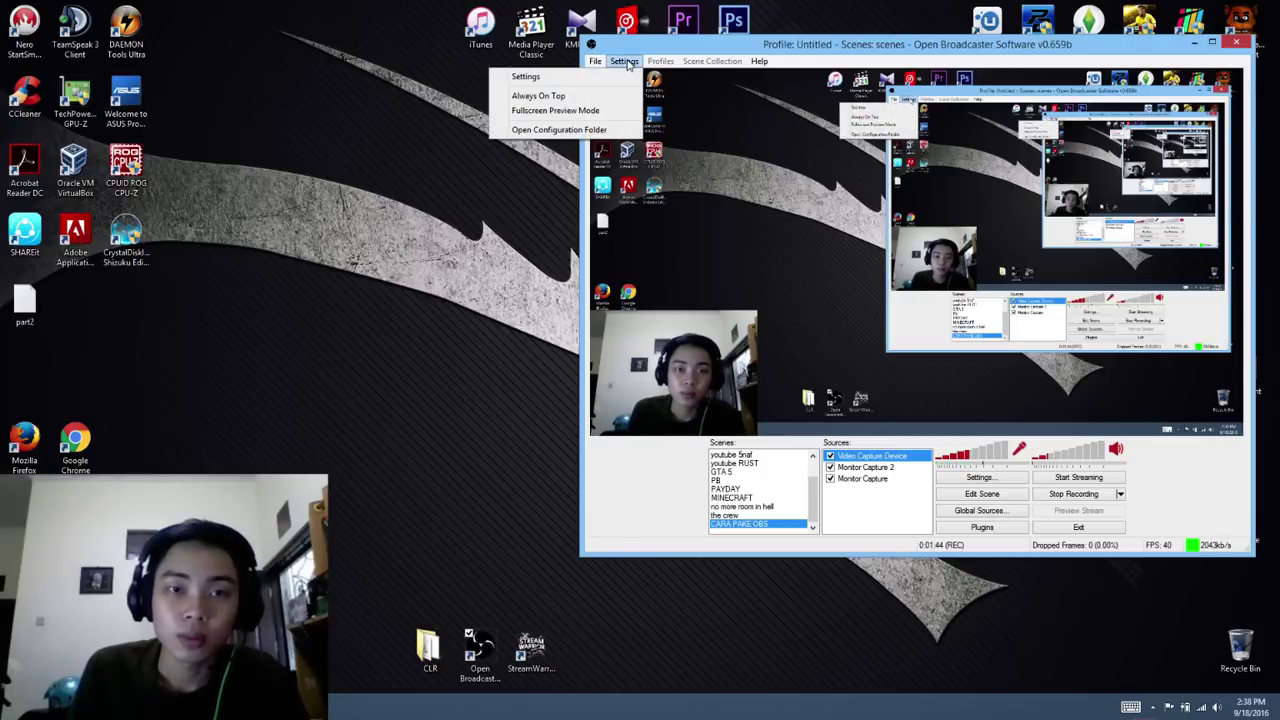
pyautogui.click(526, 77)
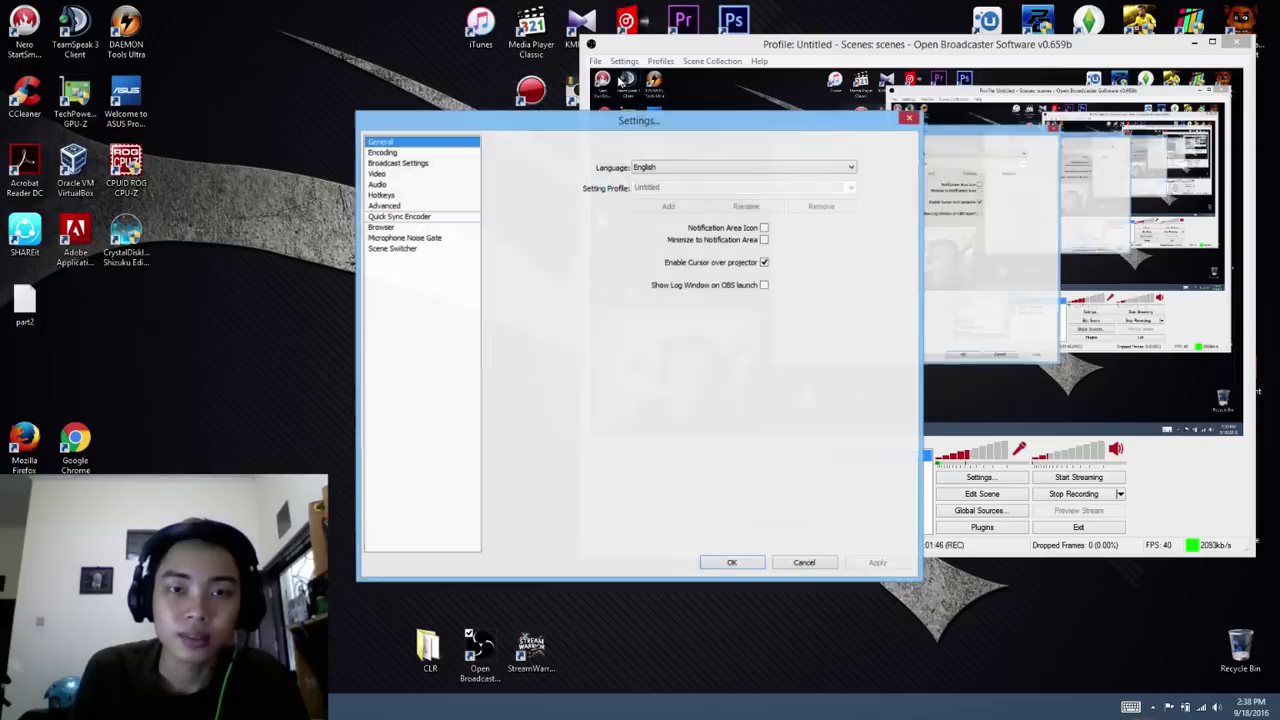
pyautogui.moveTo(598, 130); pyautogui.dragTo(268, 80)
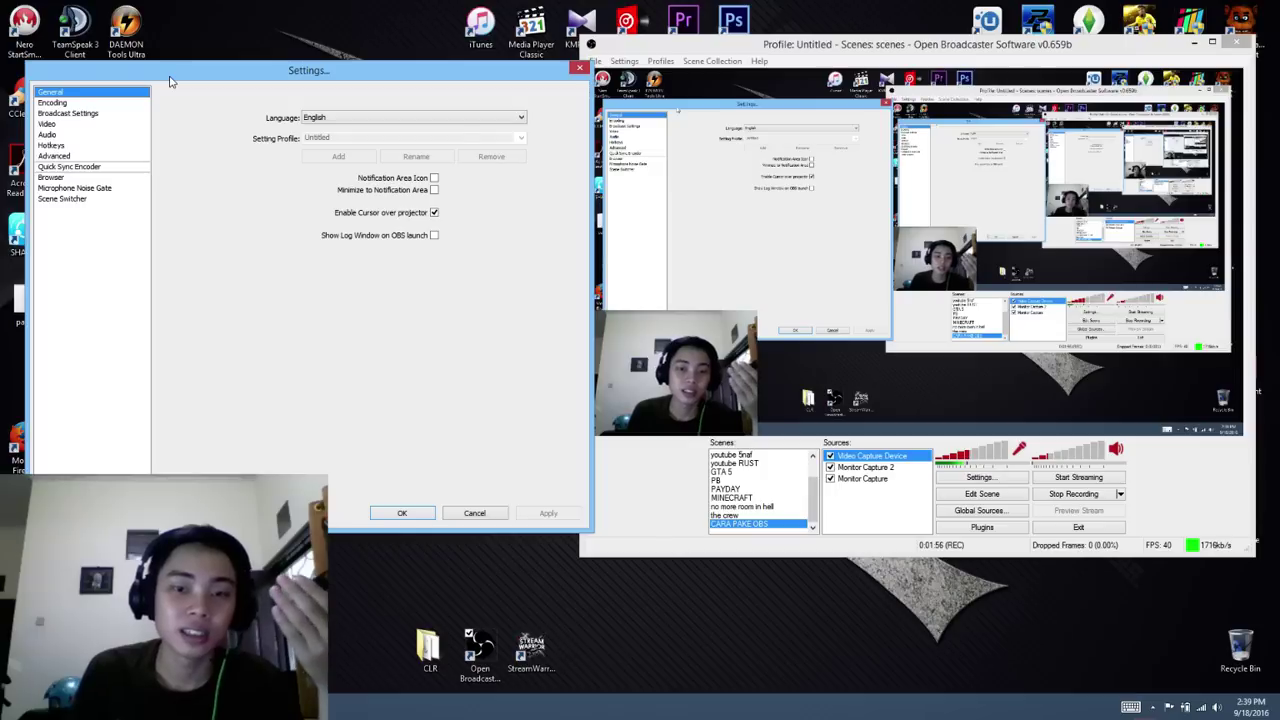
pyautogui.click(65, 104)
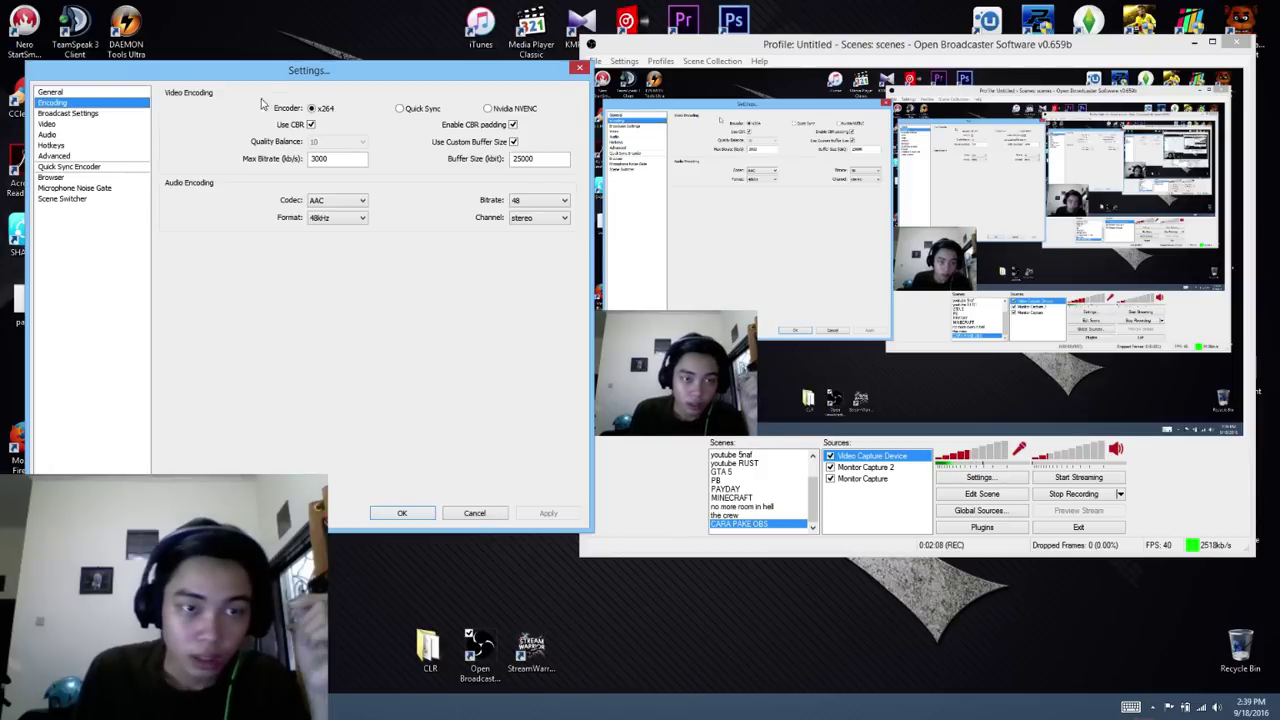
pyautogui.moveTo(336, 158)
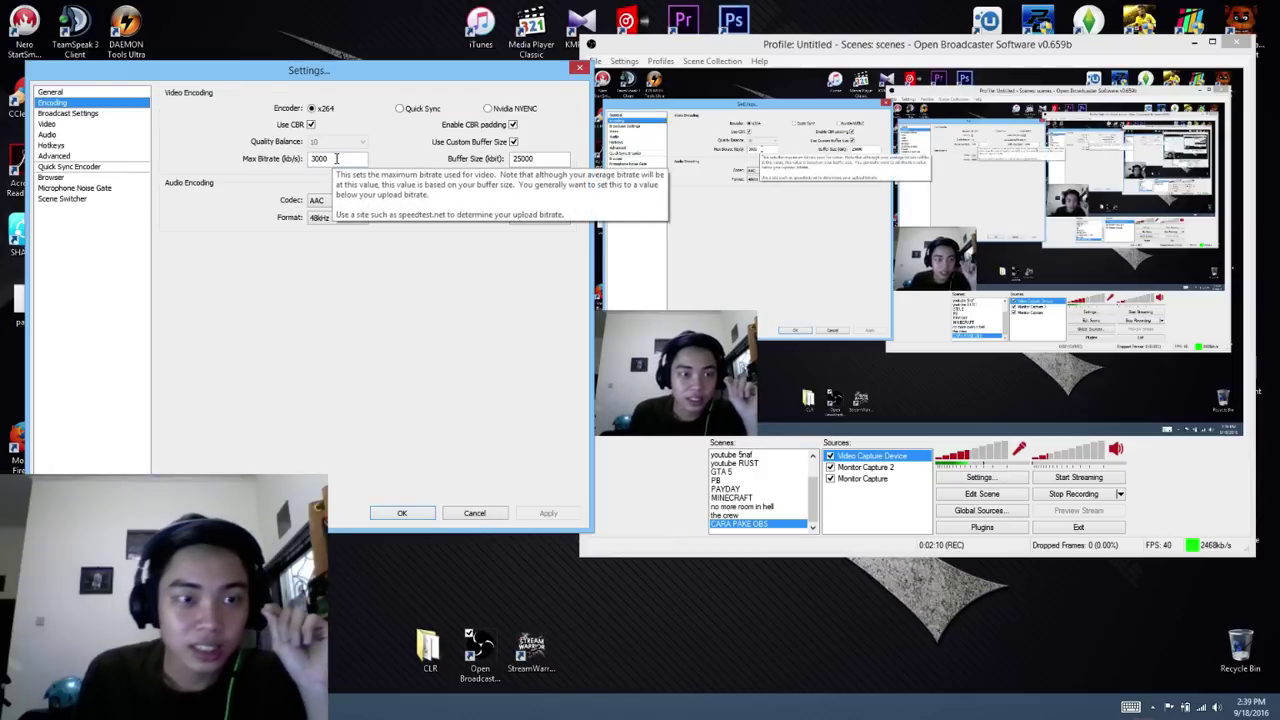
pyautogui.click(336, 158)
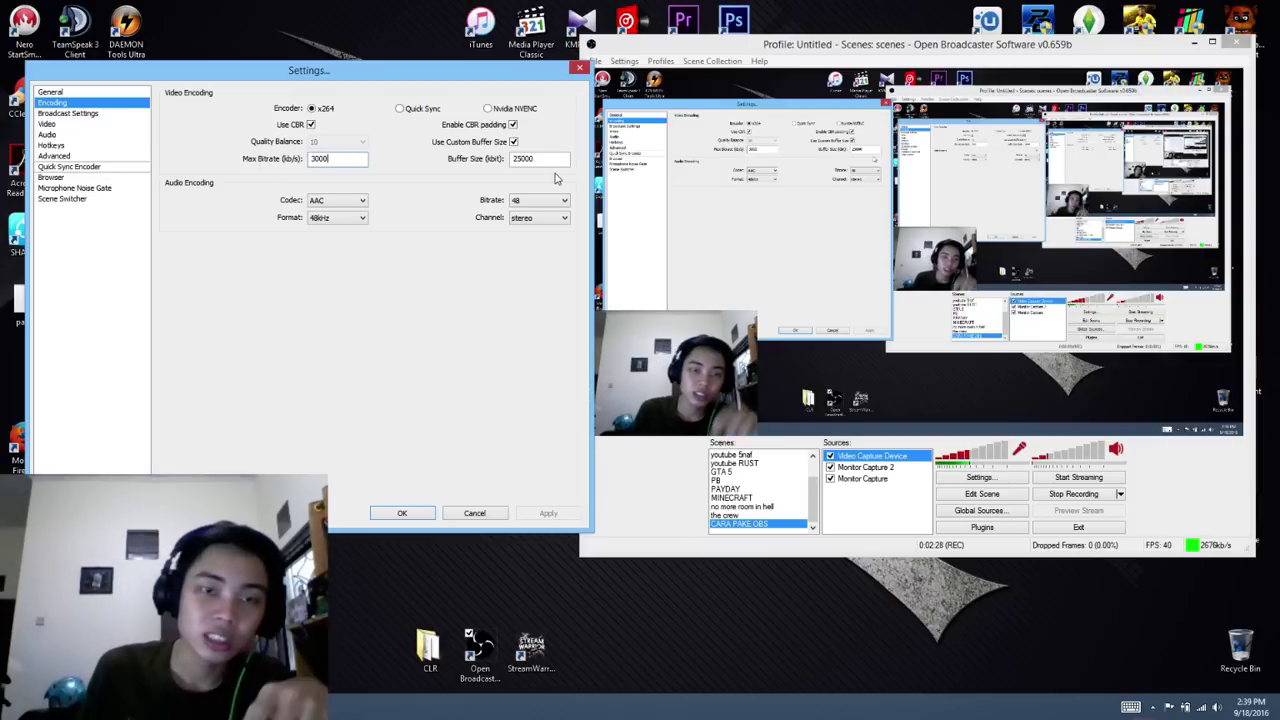
pyautogui.moveTo(563, 159)
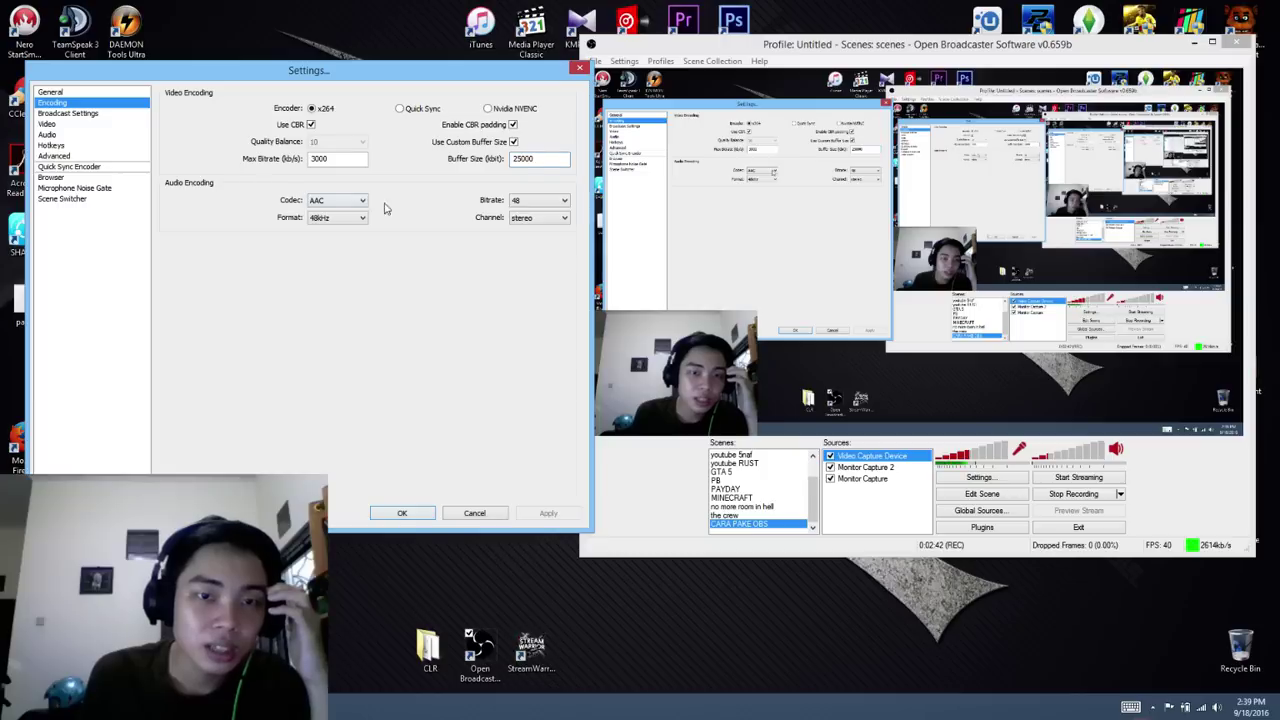
pyautogui.click(539, 203)
pyautogui.click(538, 214)
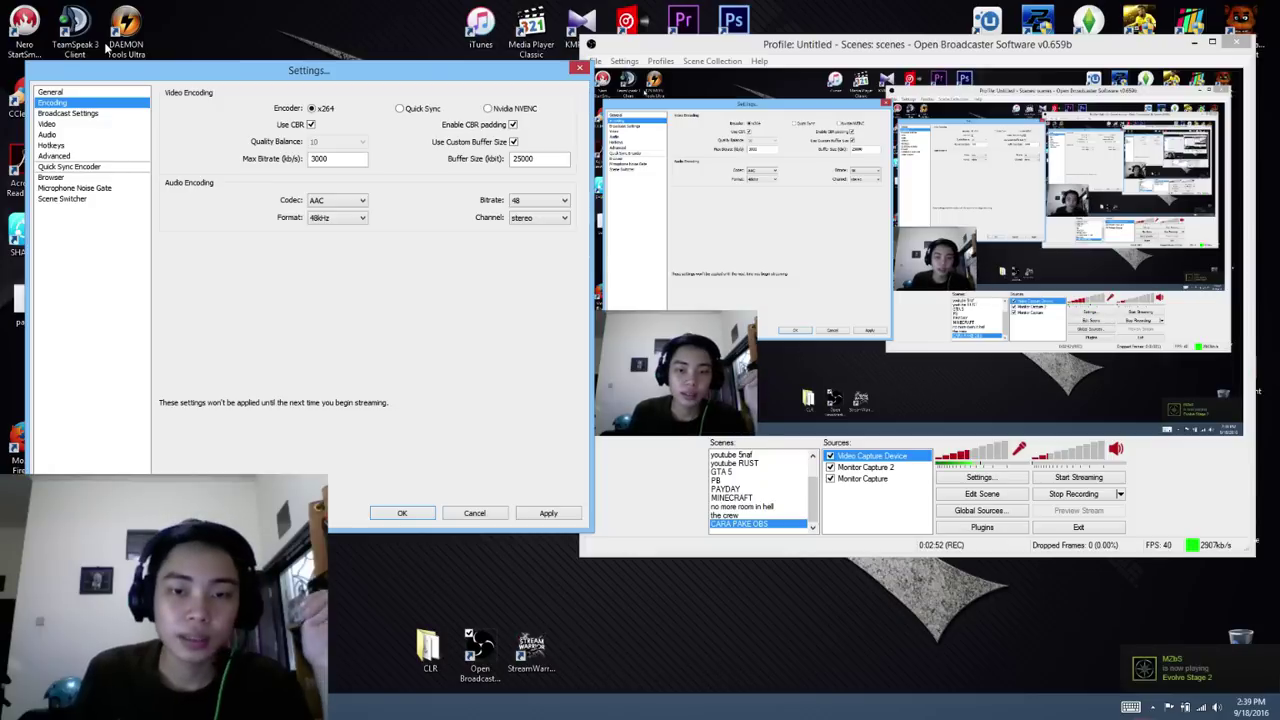
# Step: Switch to the Broadcast Settings and decline saving the pending encoding changes
pyautogui.click(85, 114)
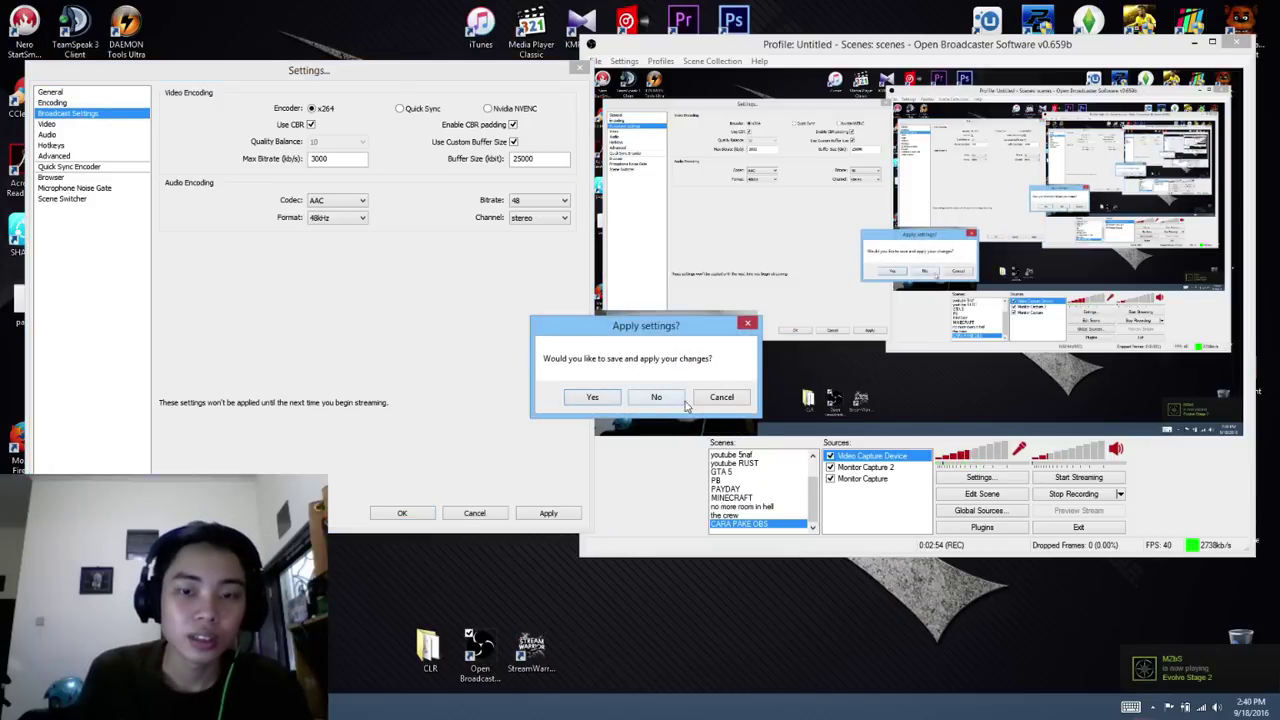
pyautogui.click(721, 397)
pyautogui.click(67, 114)
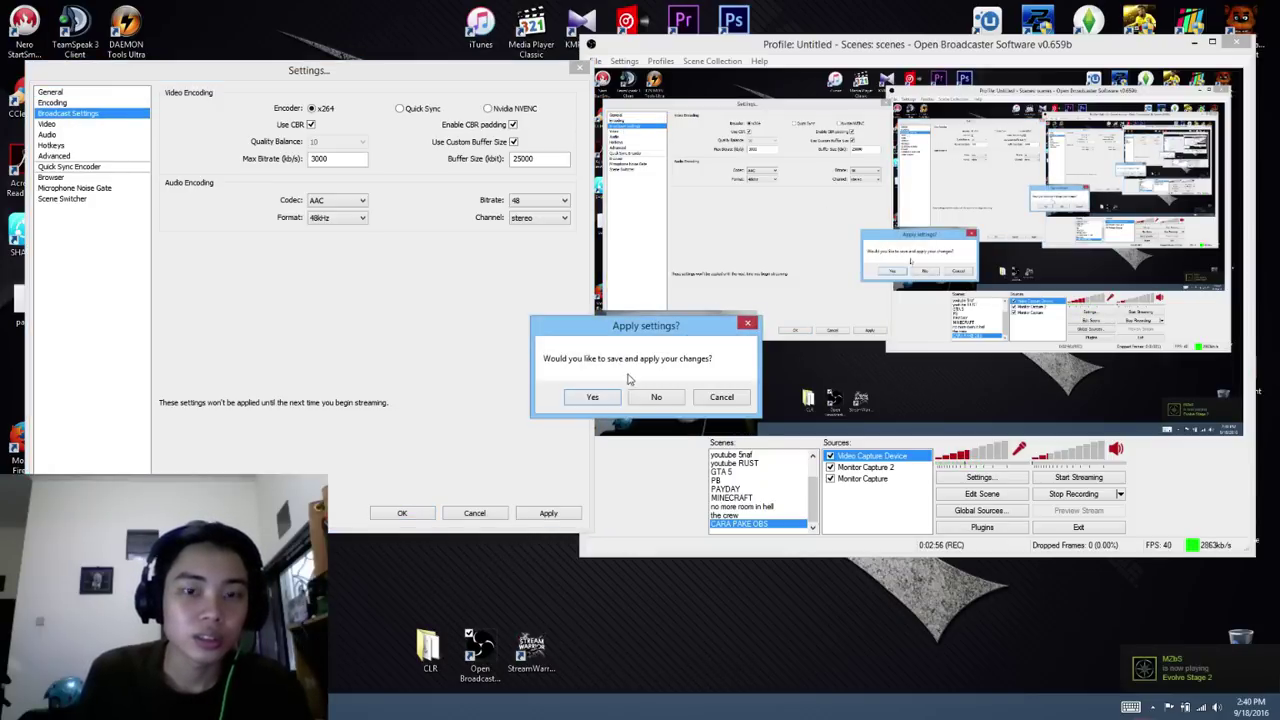
pyautogui.click(654, 395)
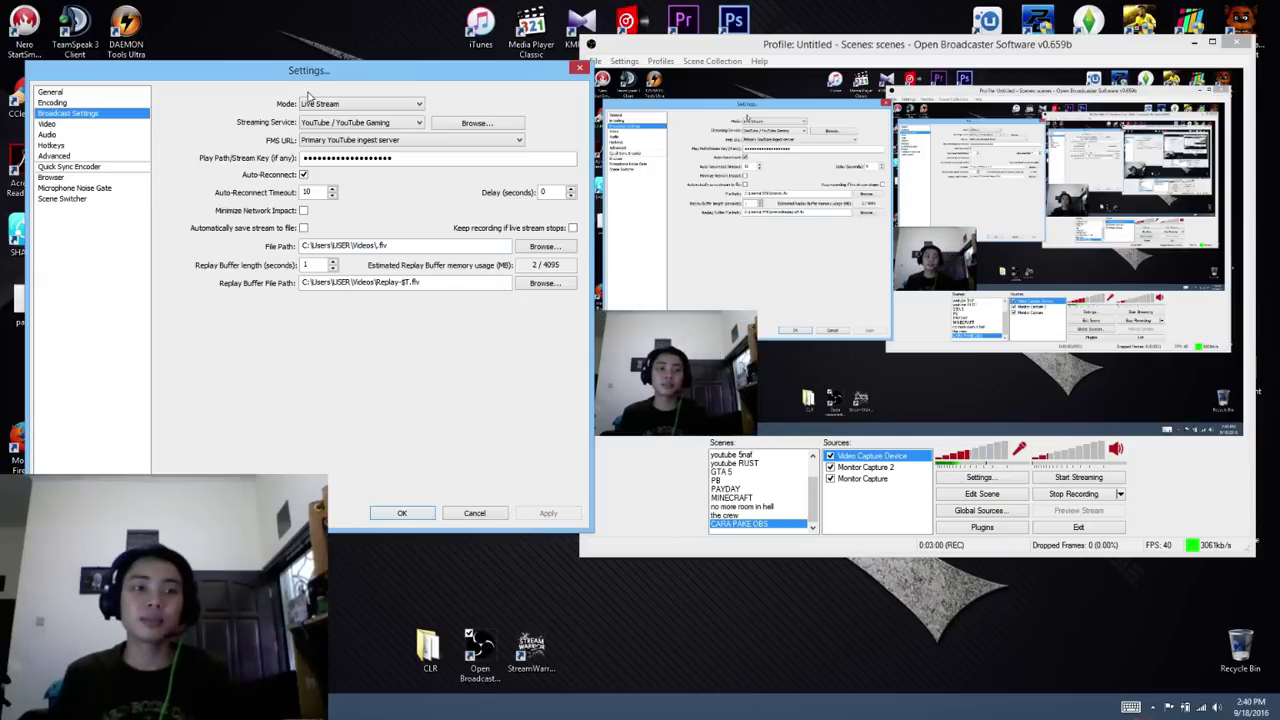
# Step: Look through the broadcast modes, keeping Live Stream, and select YouTube / YouTube Gaming as the streaming service
pyautogui.click(338, 106)
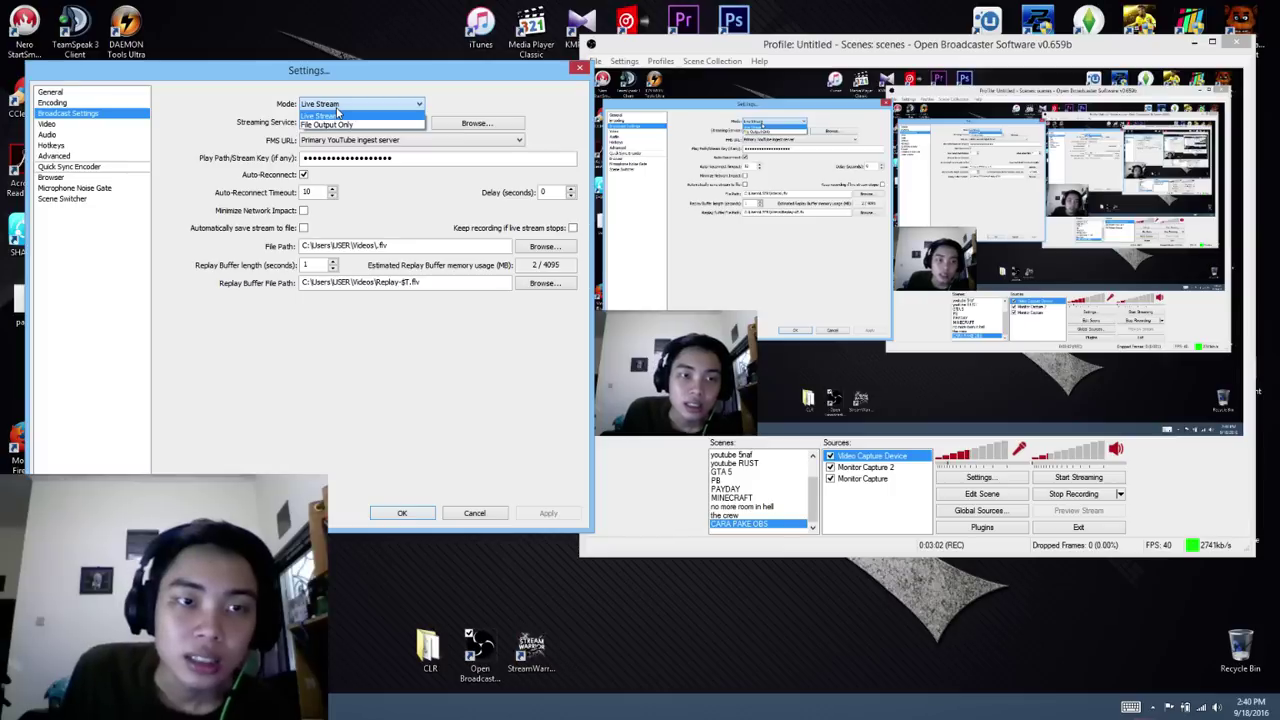
pyautogui.click(338, 113)
pyautogui.click(338, 105)
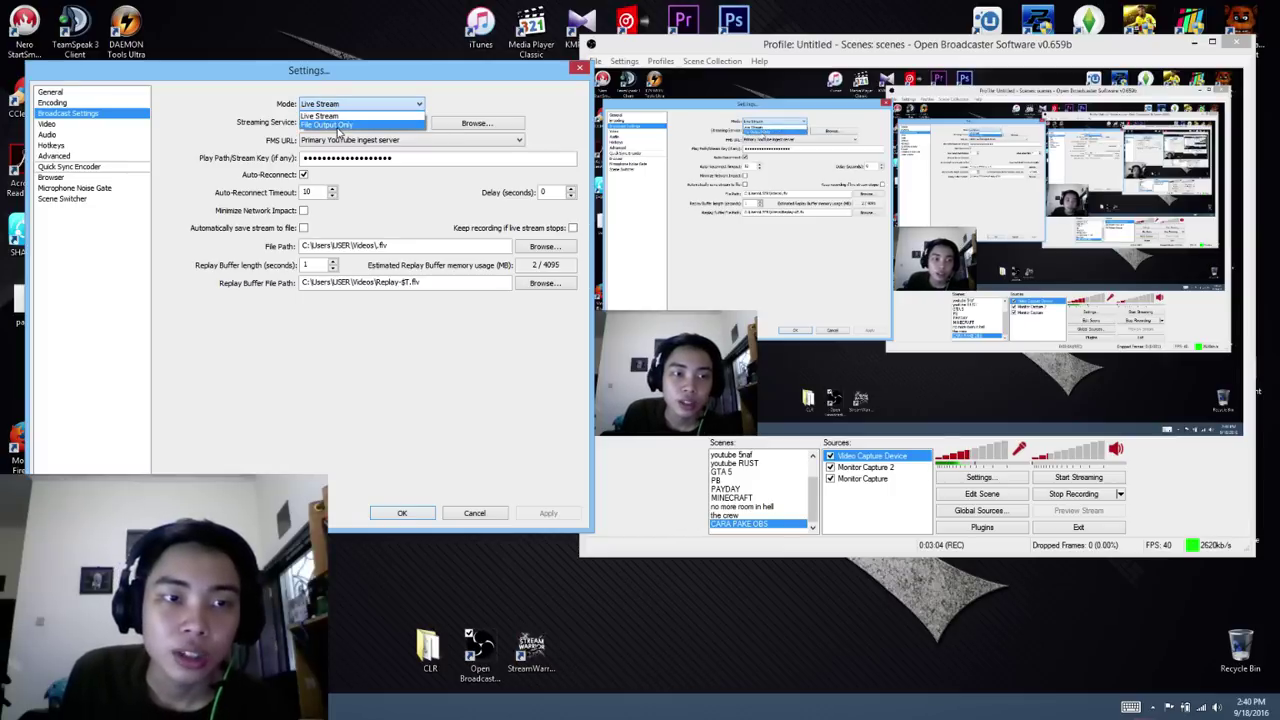
pyautogui.click(343, 104)
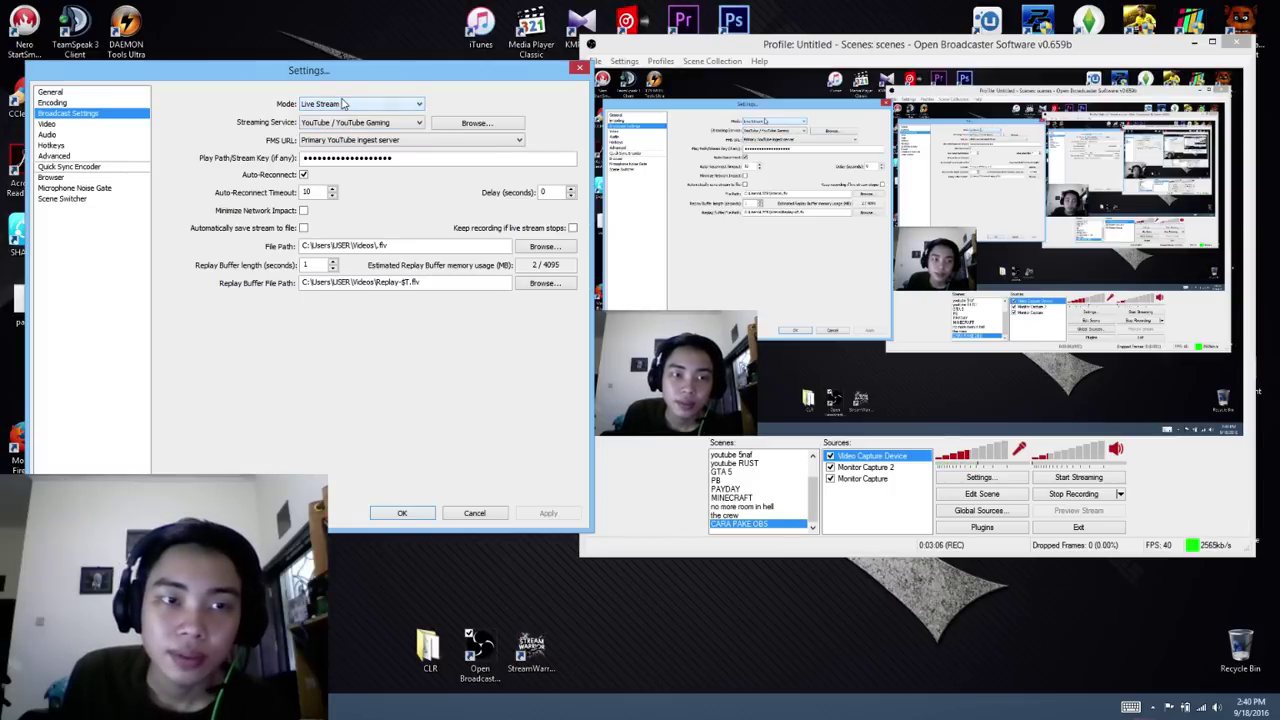
pyautogui.click(344, 122)
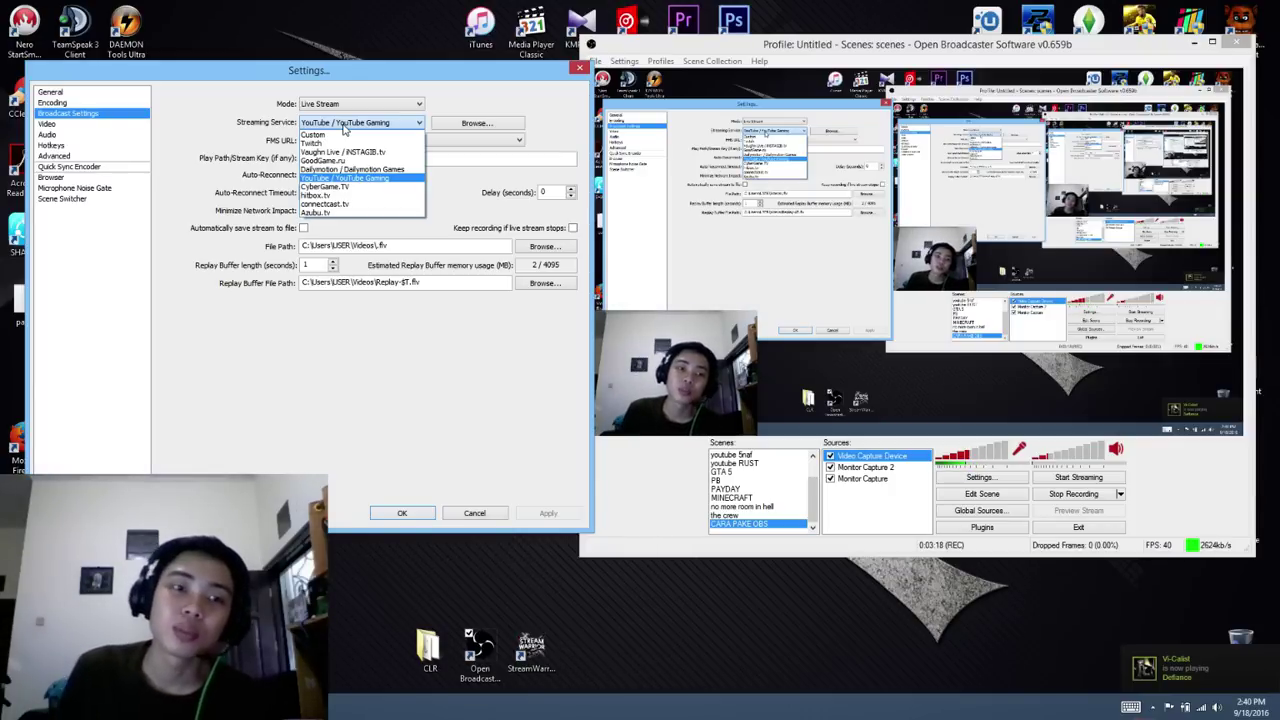
pyautogui.click(338, 182)
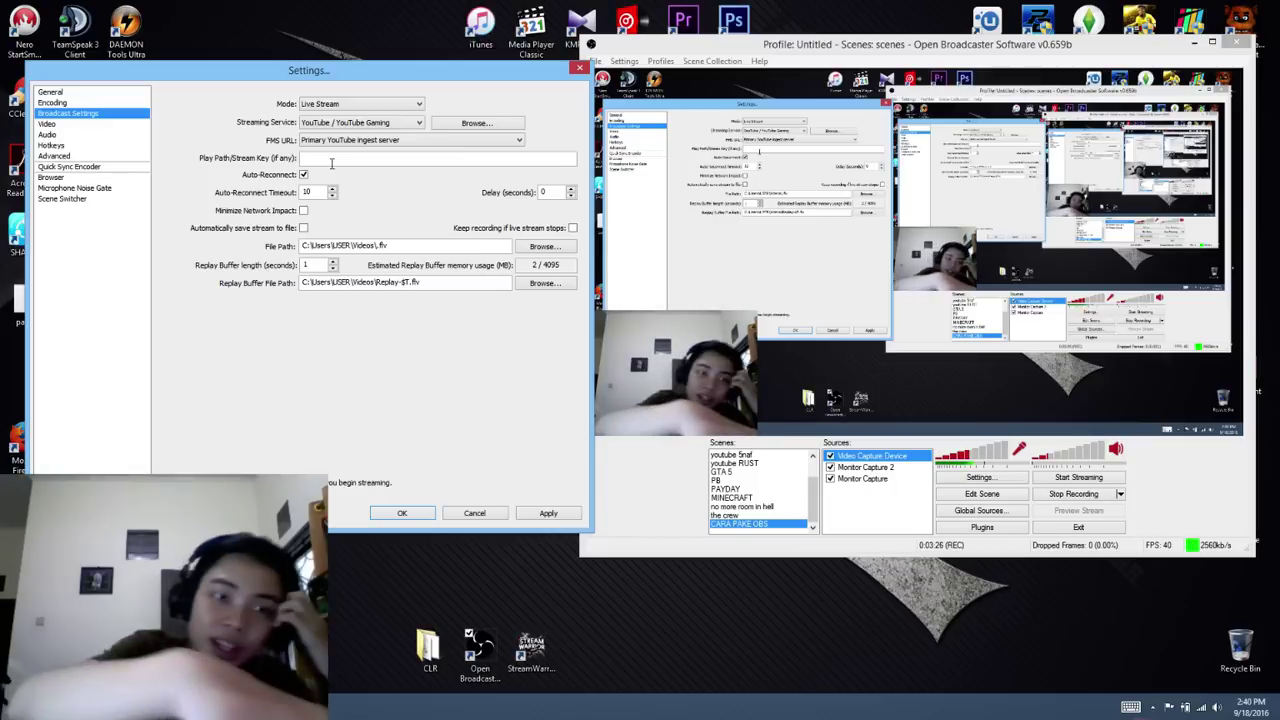
# Step: Select the Primary YouTube ingest server as the FMS URL and close the settings without saving
pyautogui.click(336, 140)
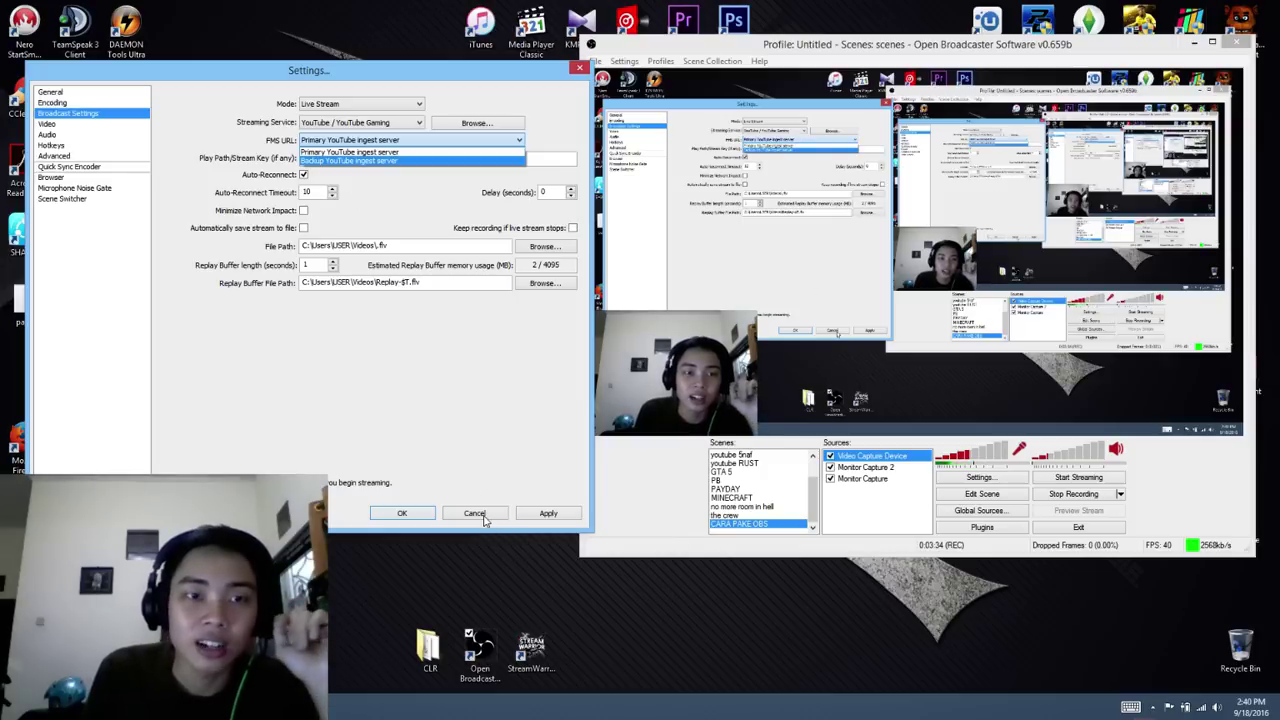
pyautogui.click(408, 153)
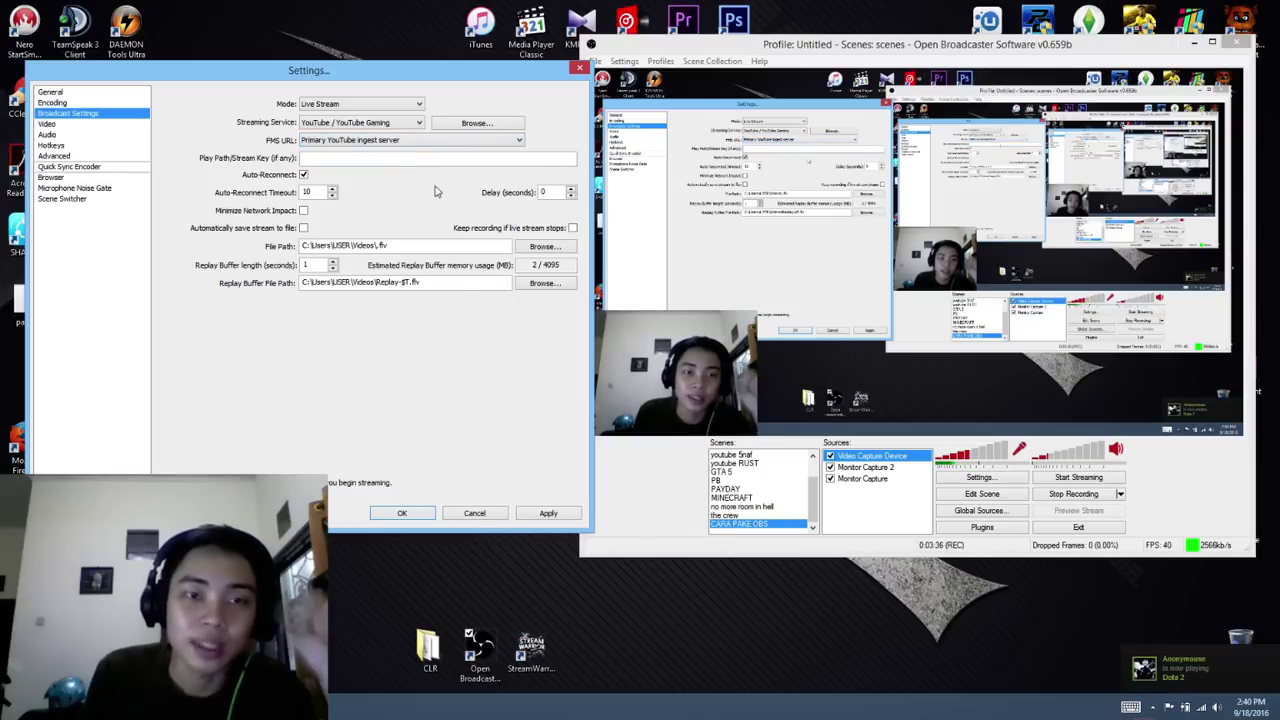
pyautogui.click(490, 518)
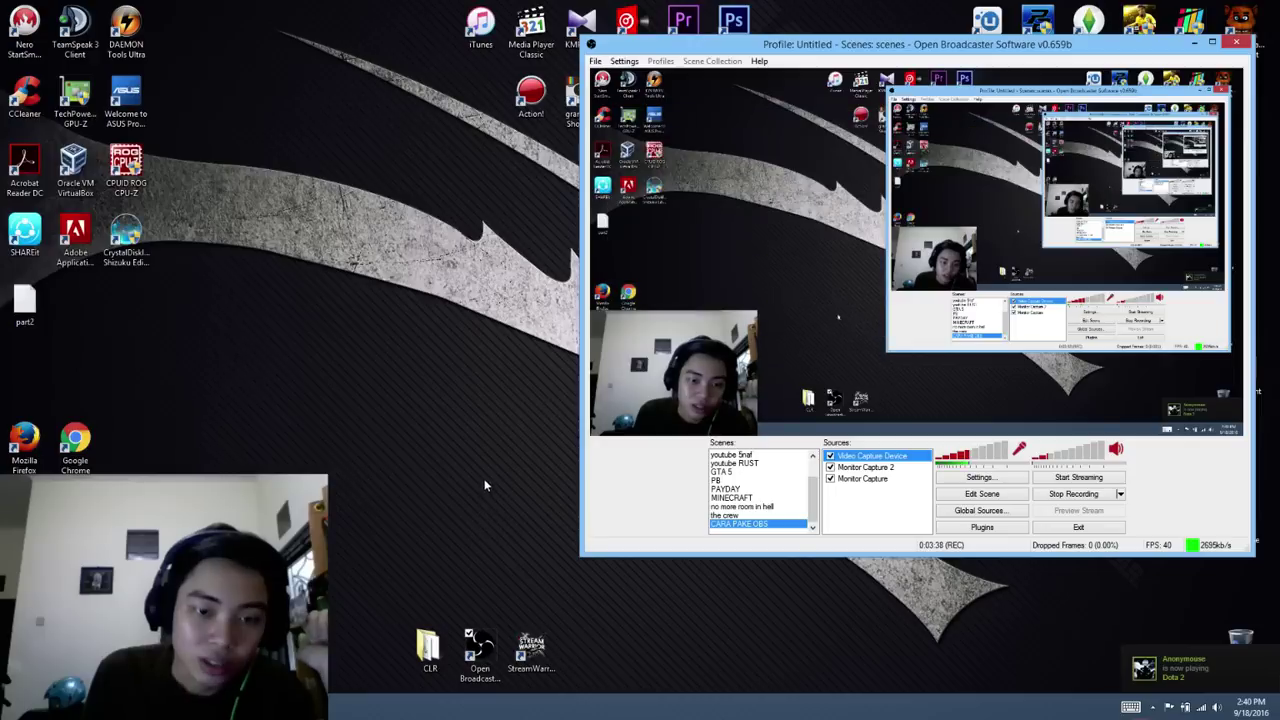
pyautogui.press('super+d')
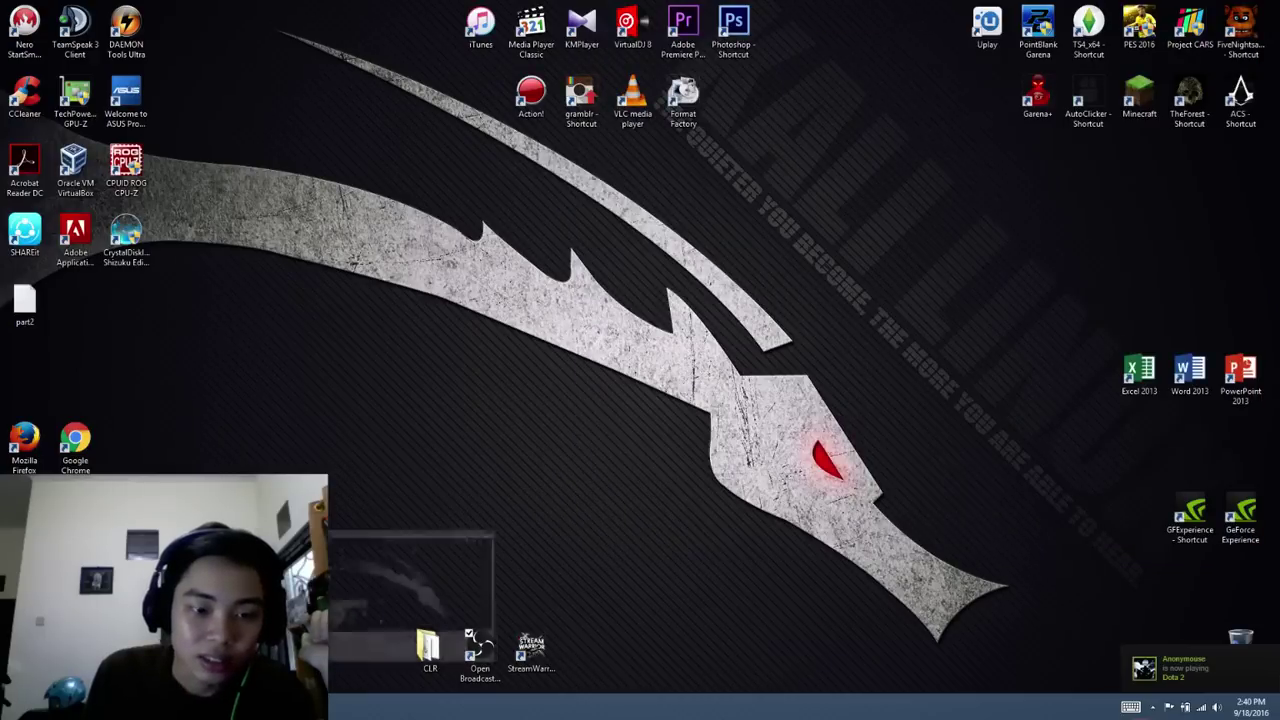
pyautogui.press('super+d')
# Step: Reopen the OBS settings and examine the custom base resolution of 1920 x 1080 and its aspect ratio in the Video settings
pyautogui.click(627, 63)
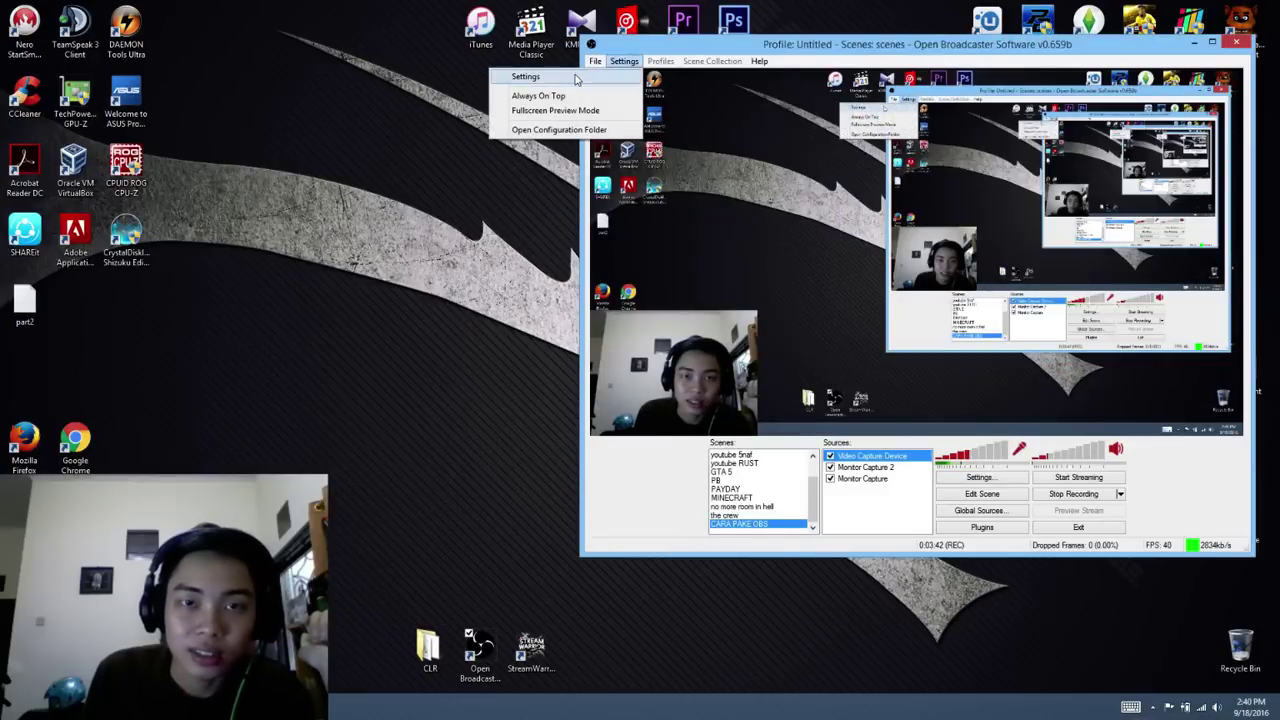
pyautogui.click(520, 78)
pyautogui.click(392, 163)
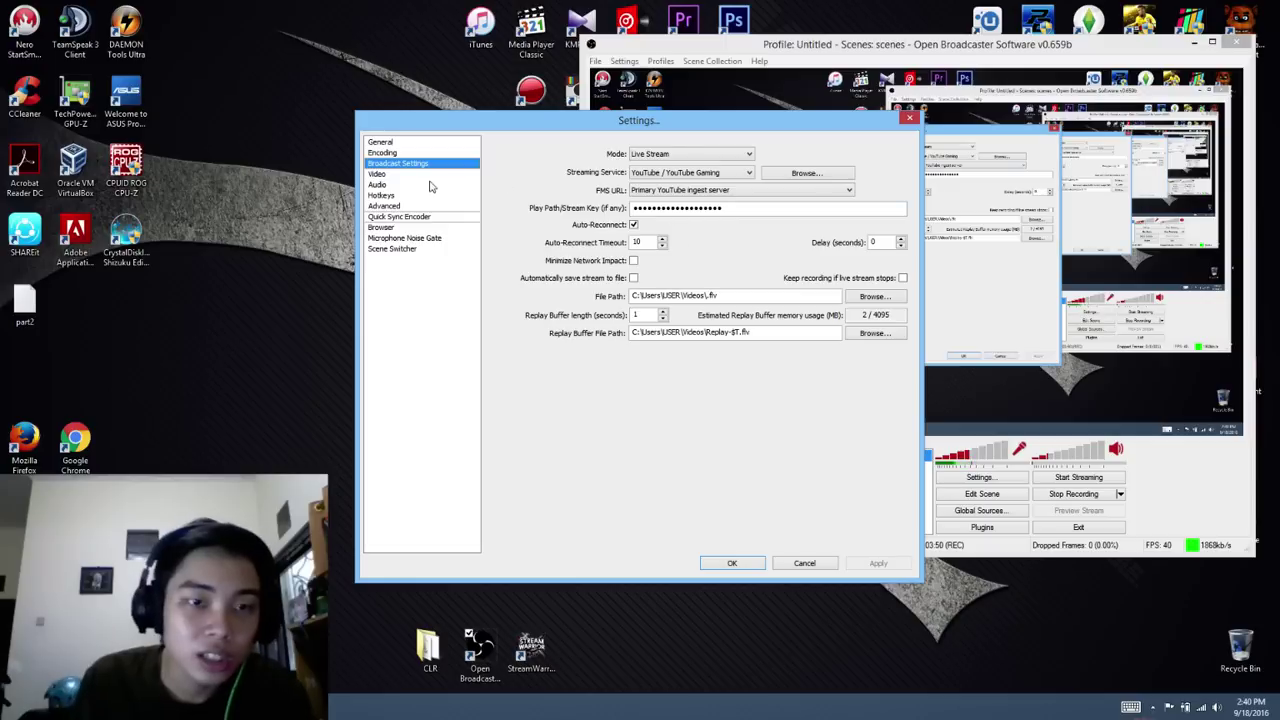
pyautogui.click(386, 175)
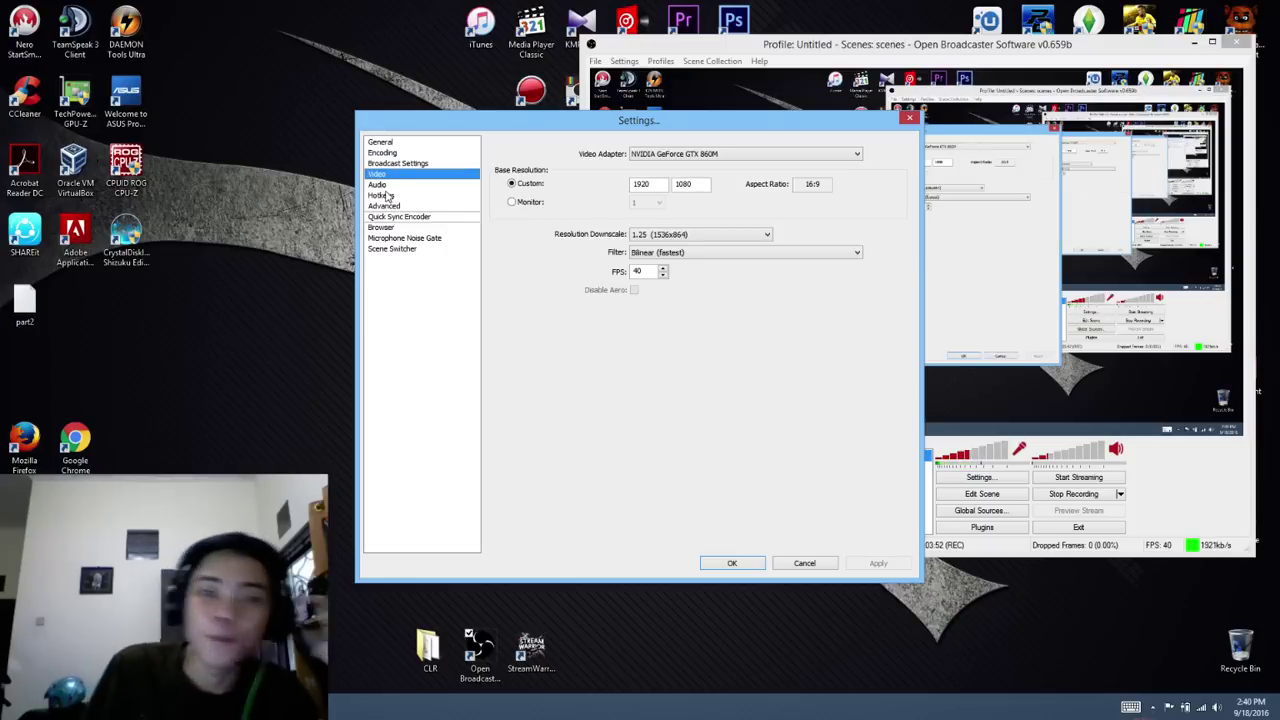
pyautogui.moveTo(585, 128); pyautogui.dragTo(272, 80)
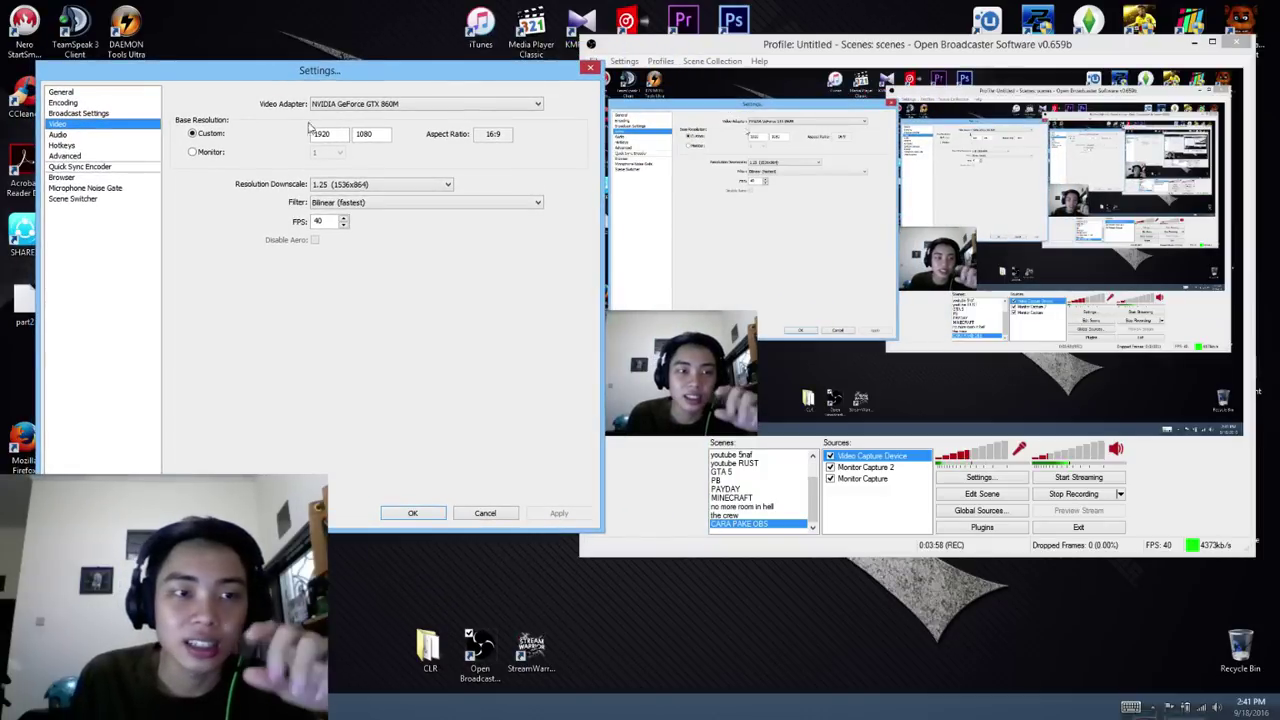
pyautogui.click(343, 141)
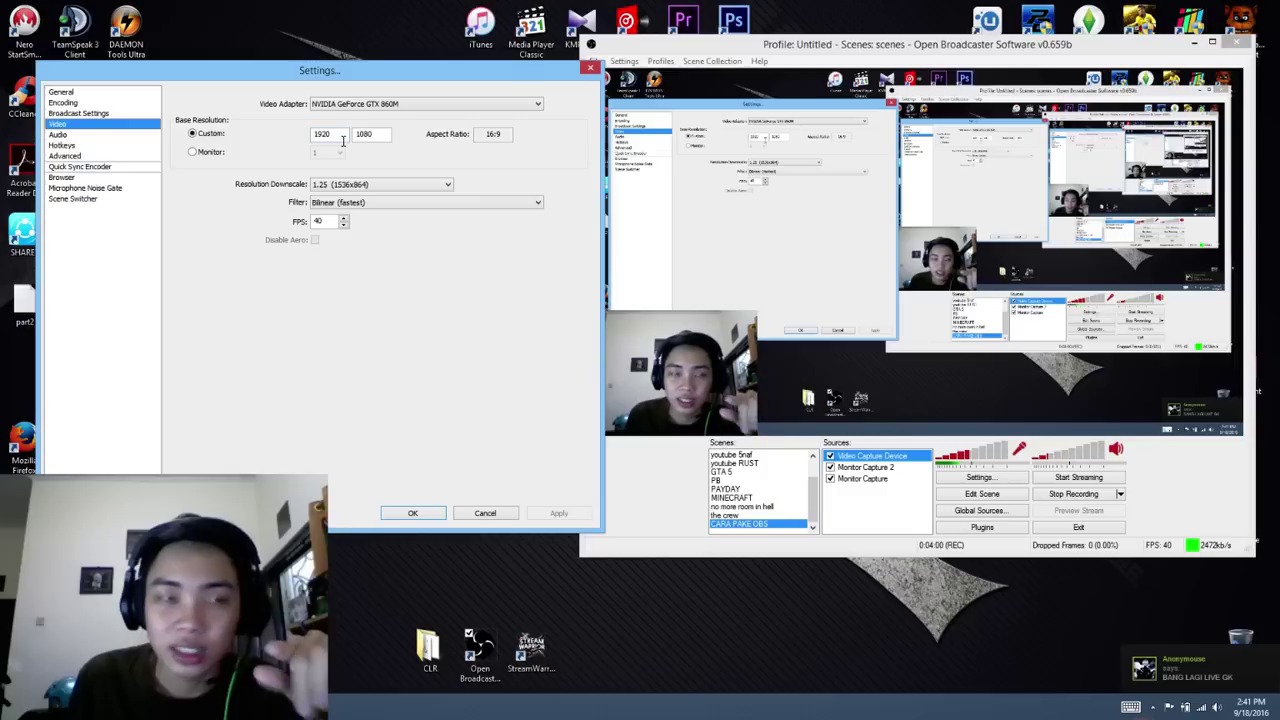
pyautogui.click(379, 137)
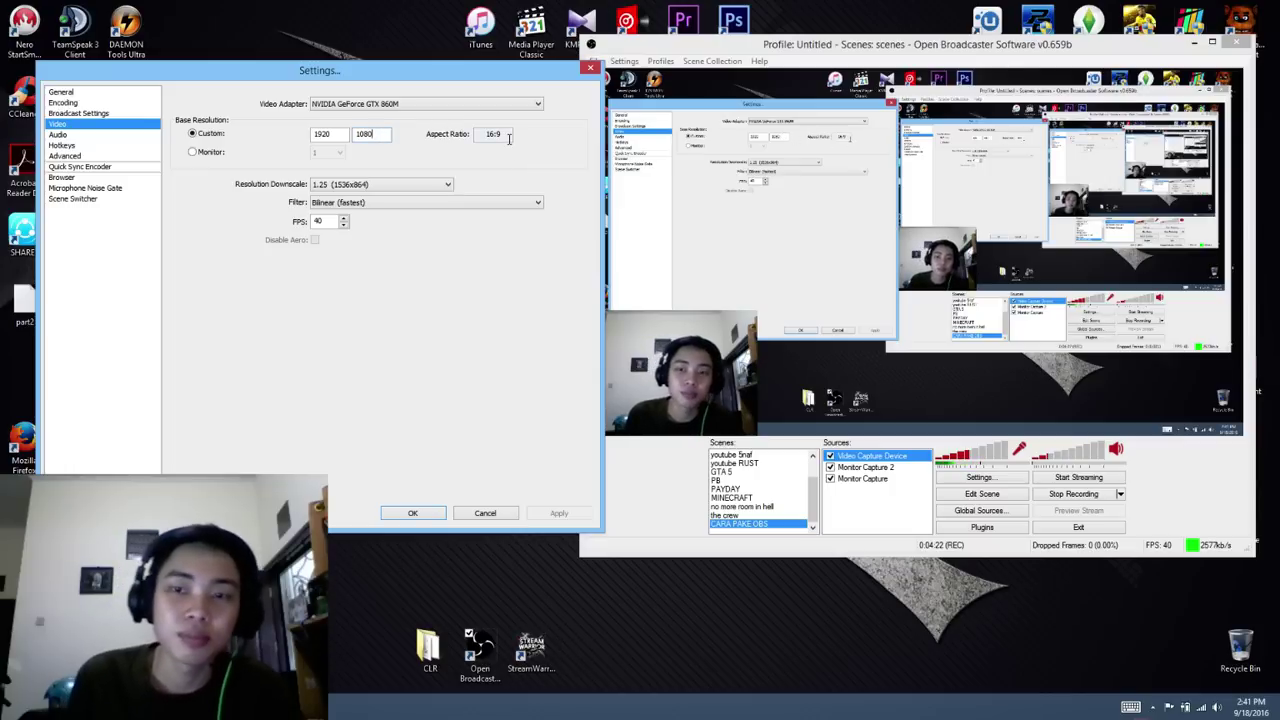
# Step: Look through the Resolution Downscale and Filter options in the Video settings, keeping the current choices
pyautogui.click(366, 185)
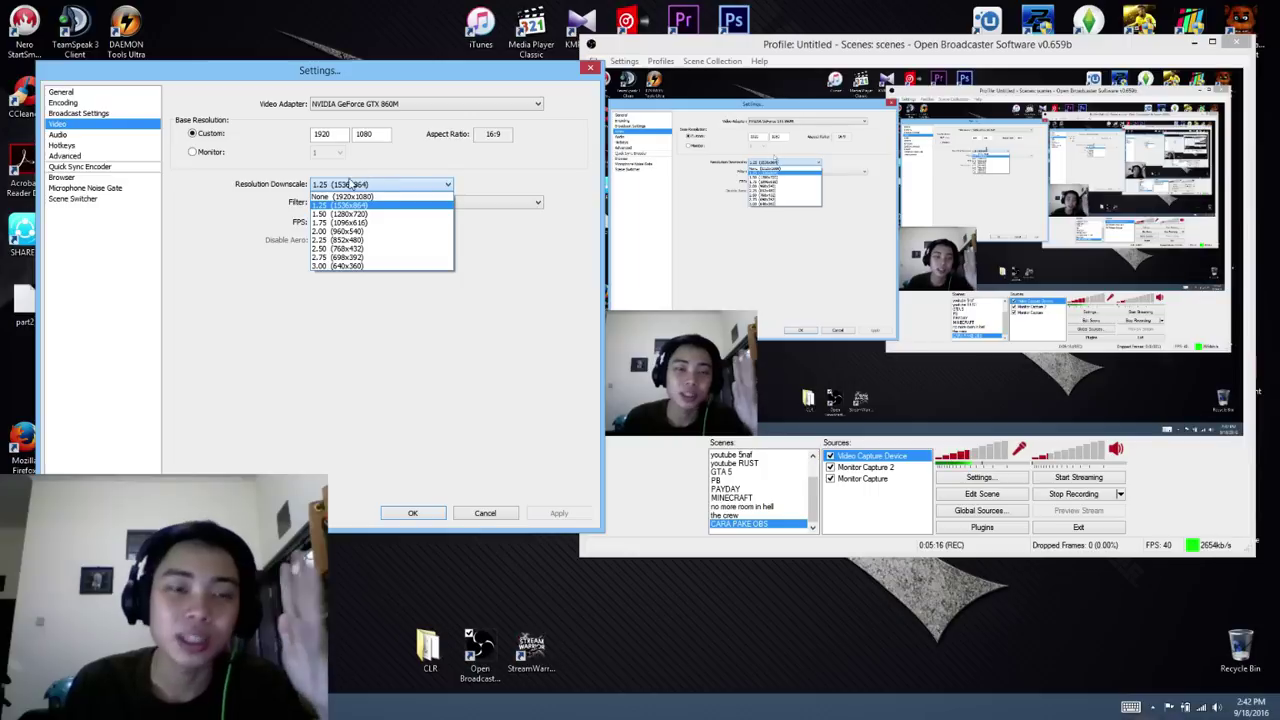
pyautogui.click(368, 317)
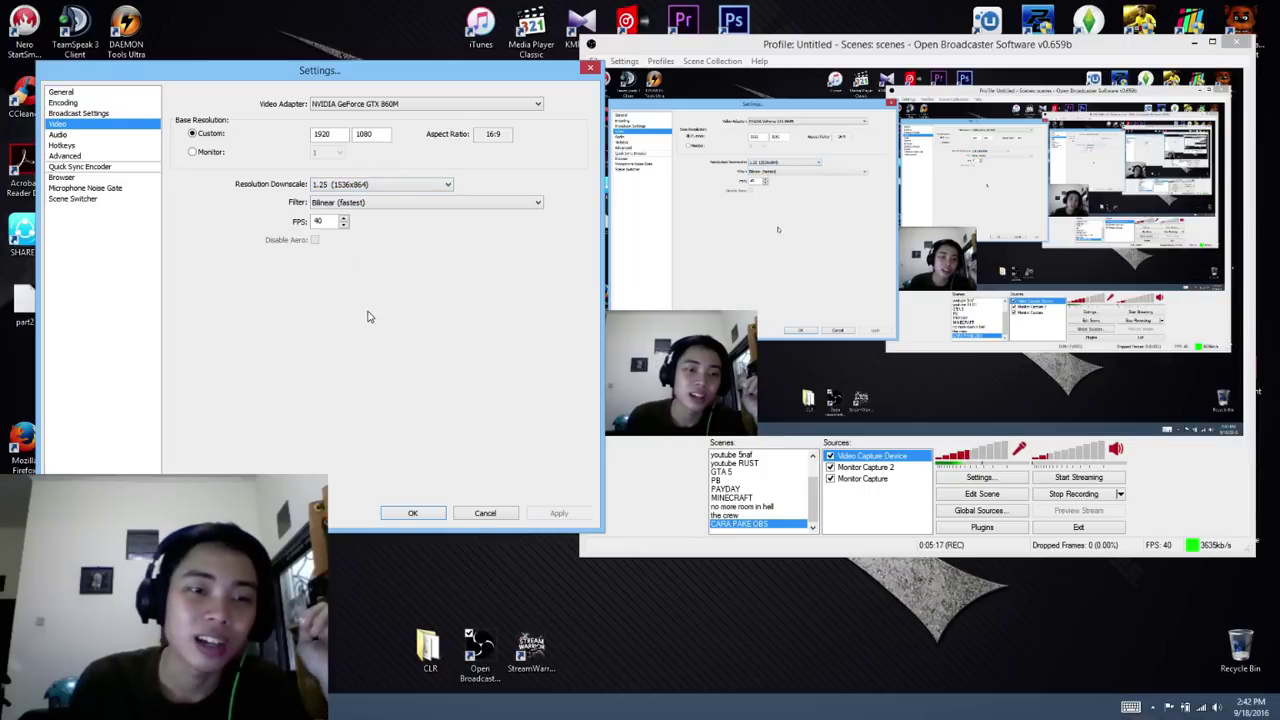
pyautogui.click(432, 203)
pyautogui.click(431, 207)
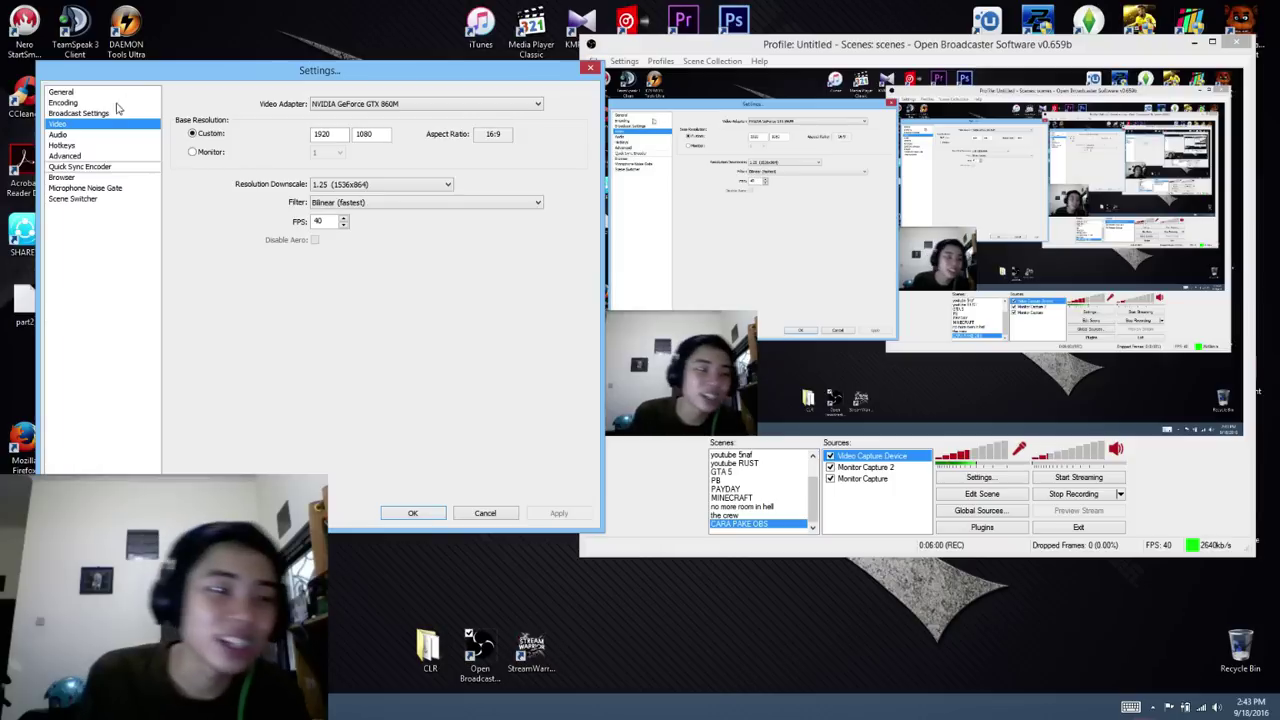
# Step: Review the available desktop audio and microphone devices in the Audio settings, leaving both on Default
pyautogui.click(58, 134)
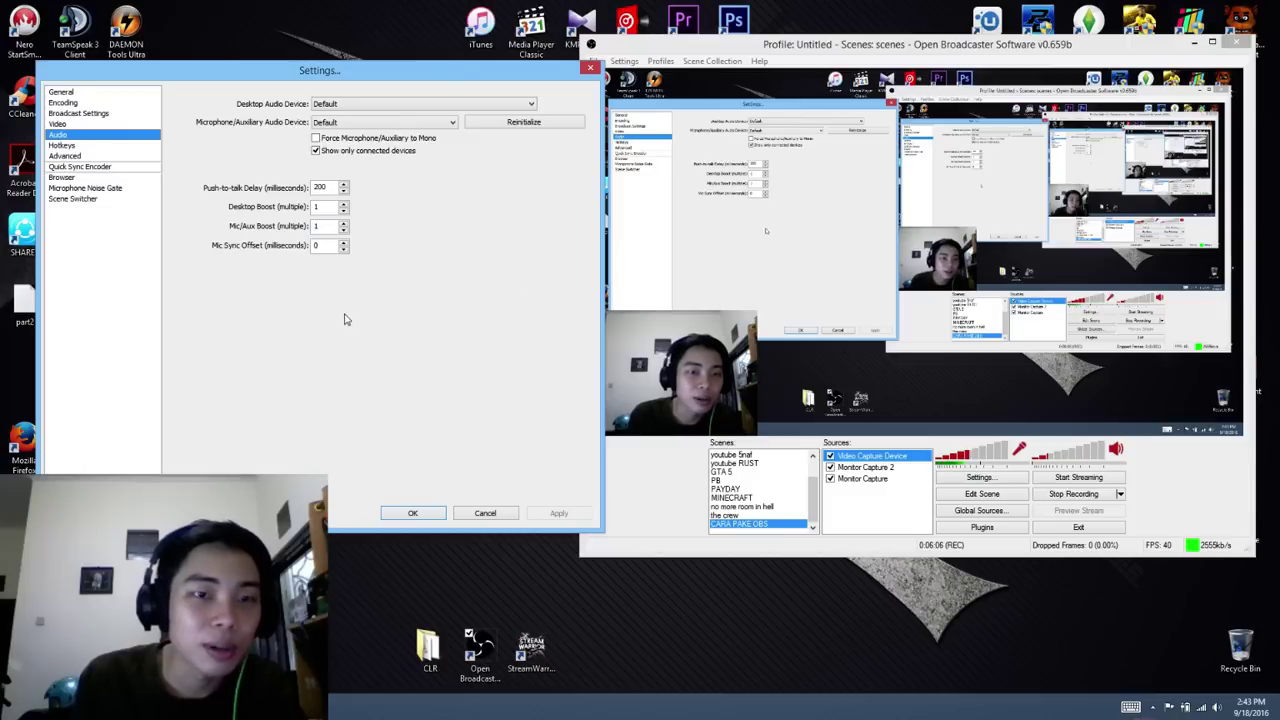
pyautogui.click(396, 104)
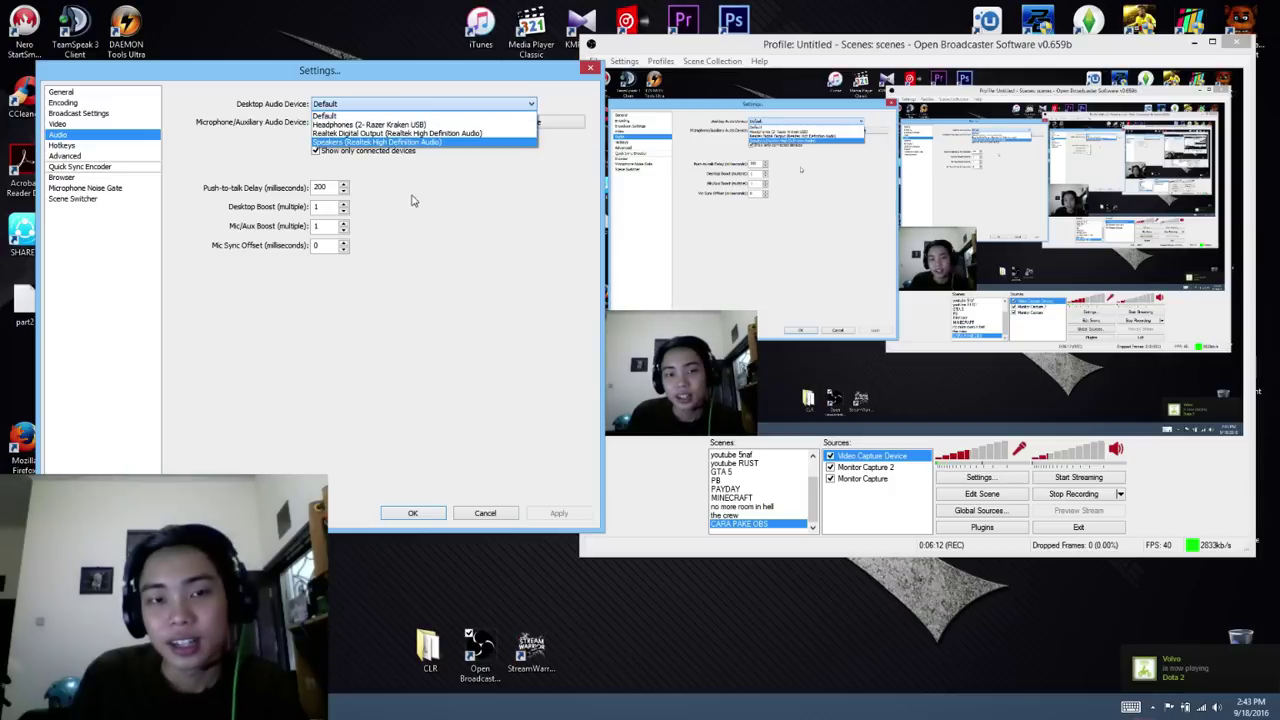
pyautogui.click(420, 205)
pyautogui.click(360, 124)
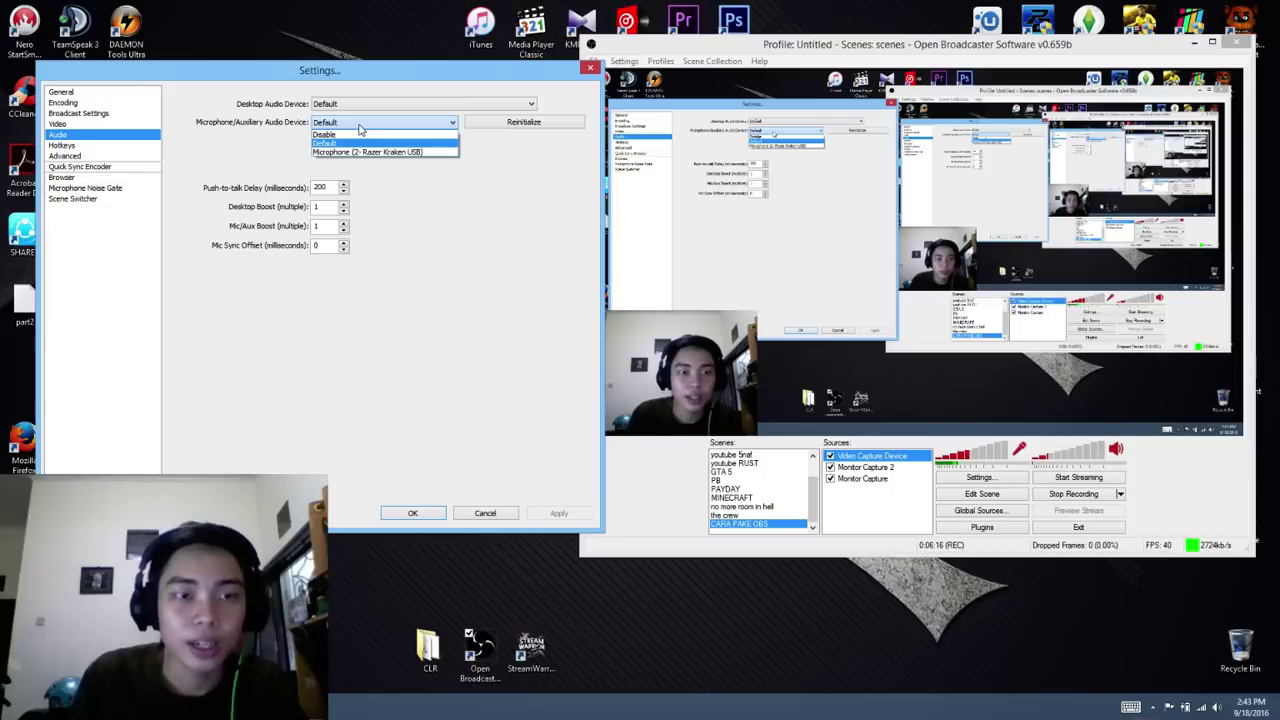
pyautogui.click(430, 220)
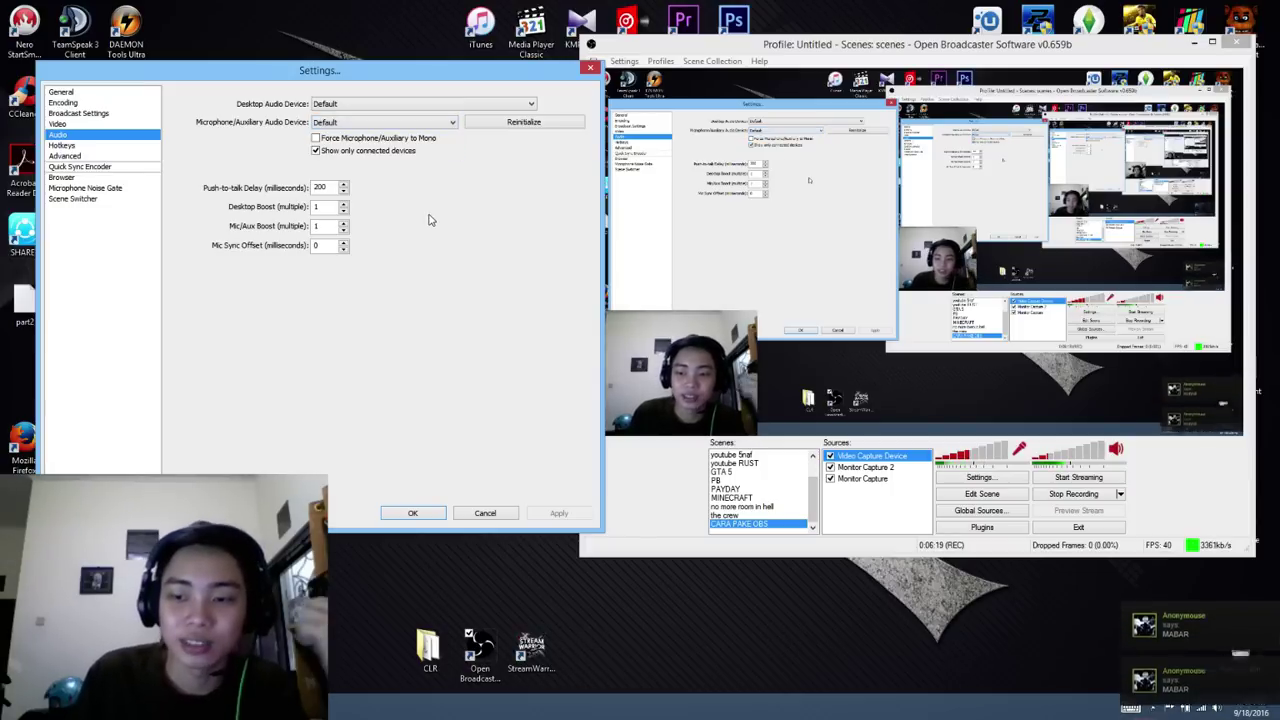
# Step: Review the stream and recording hotkeys and the Advanced process priority class, keeping the priority at Normal
pyautogui.click(62, 146)
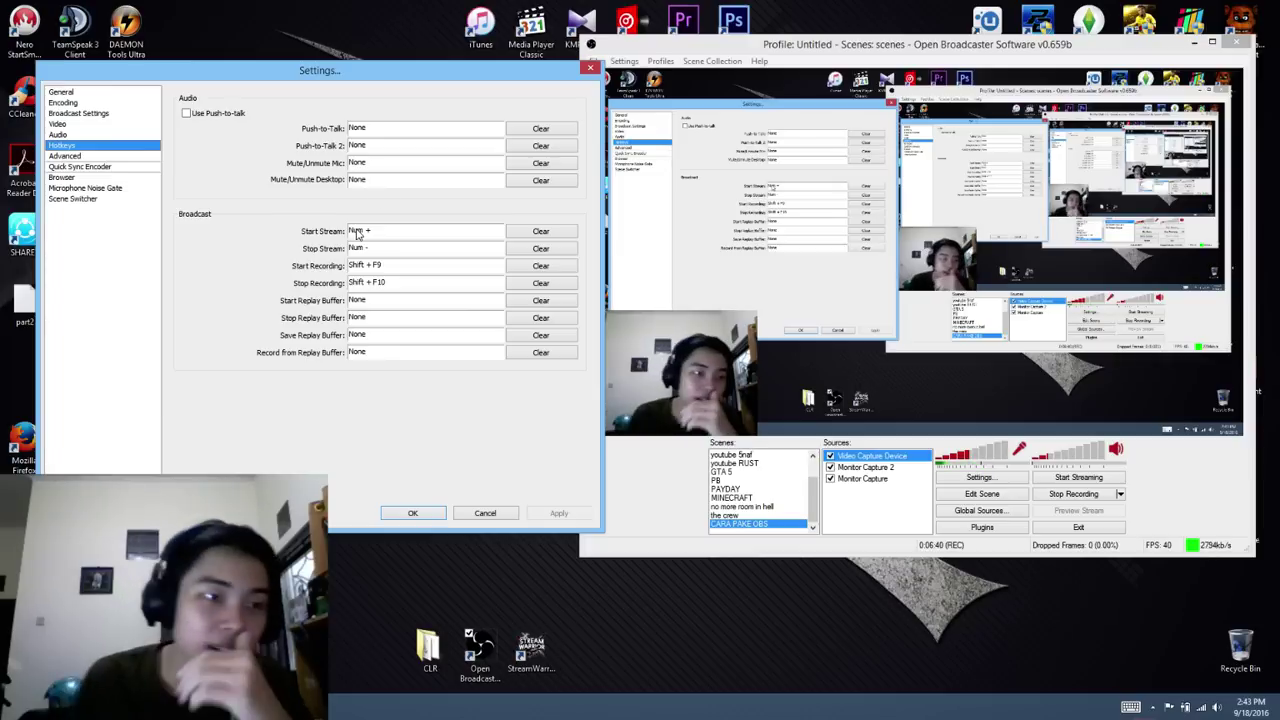
pyautogui.click(66, 156)
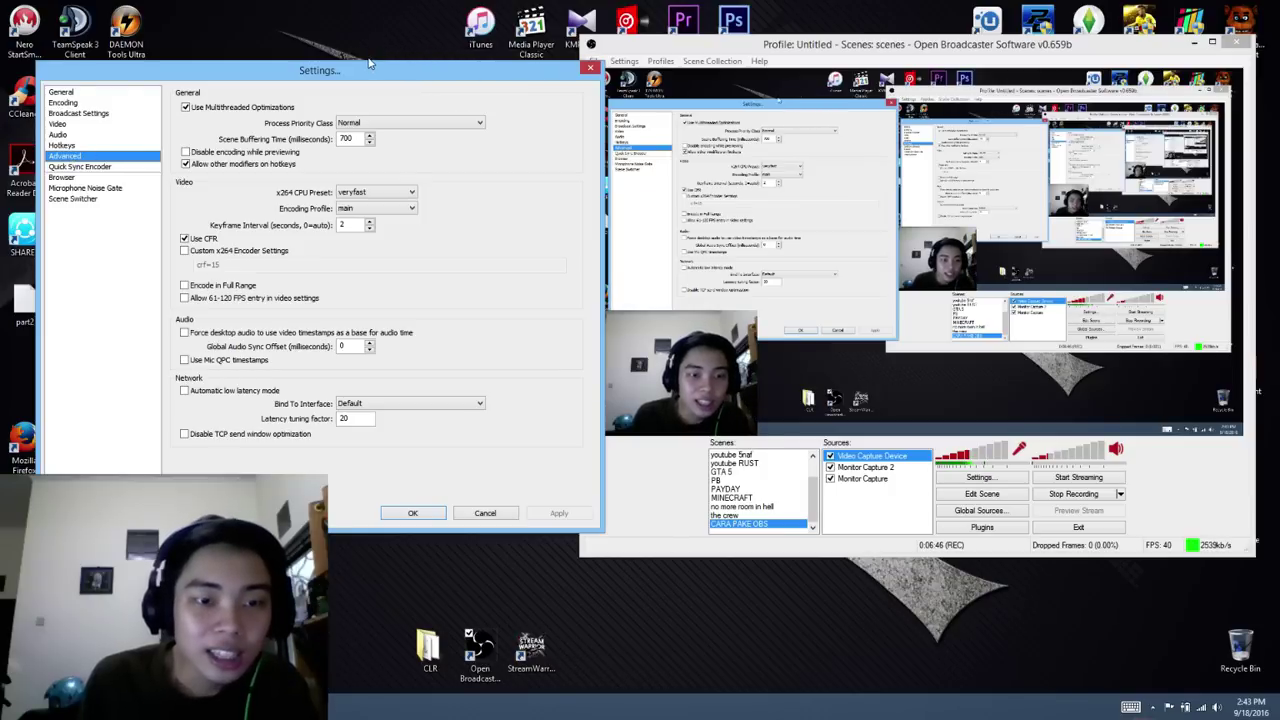
pyautogui.moveTo(378, 200)
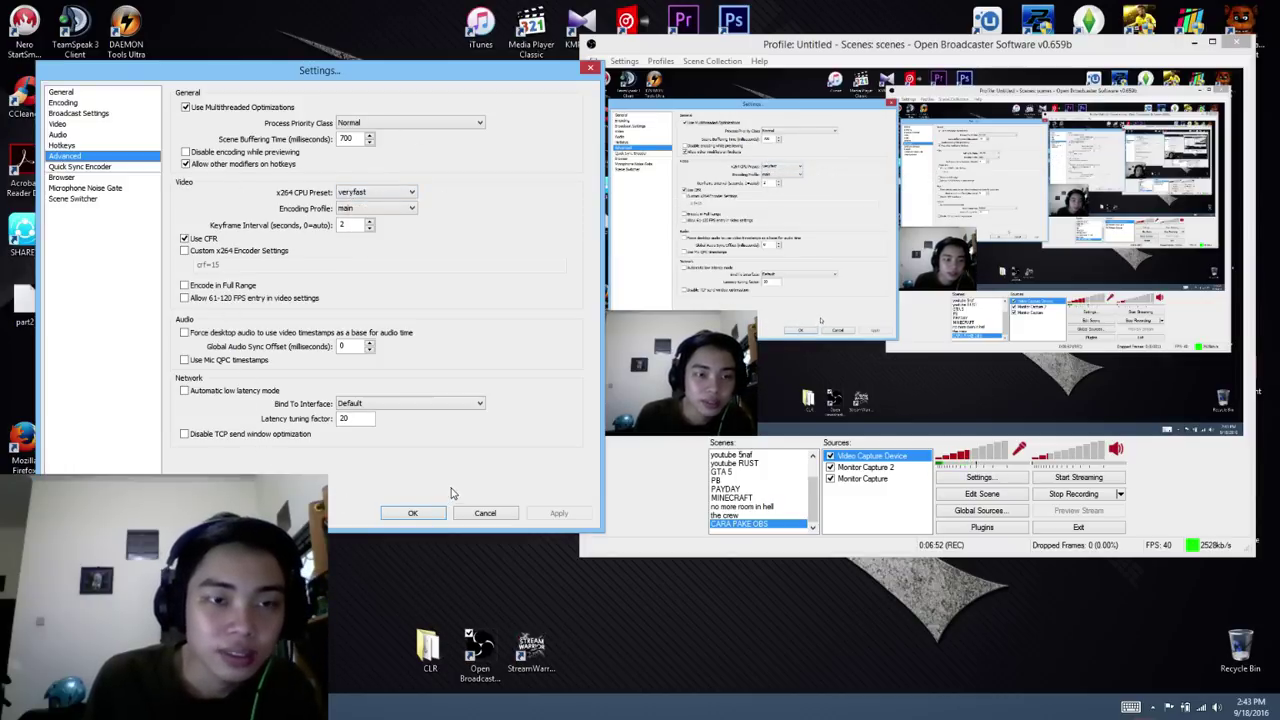
pyautogui.click(405, 123)
pyautogui.click(377, 134)
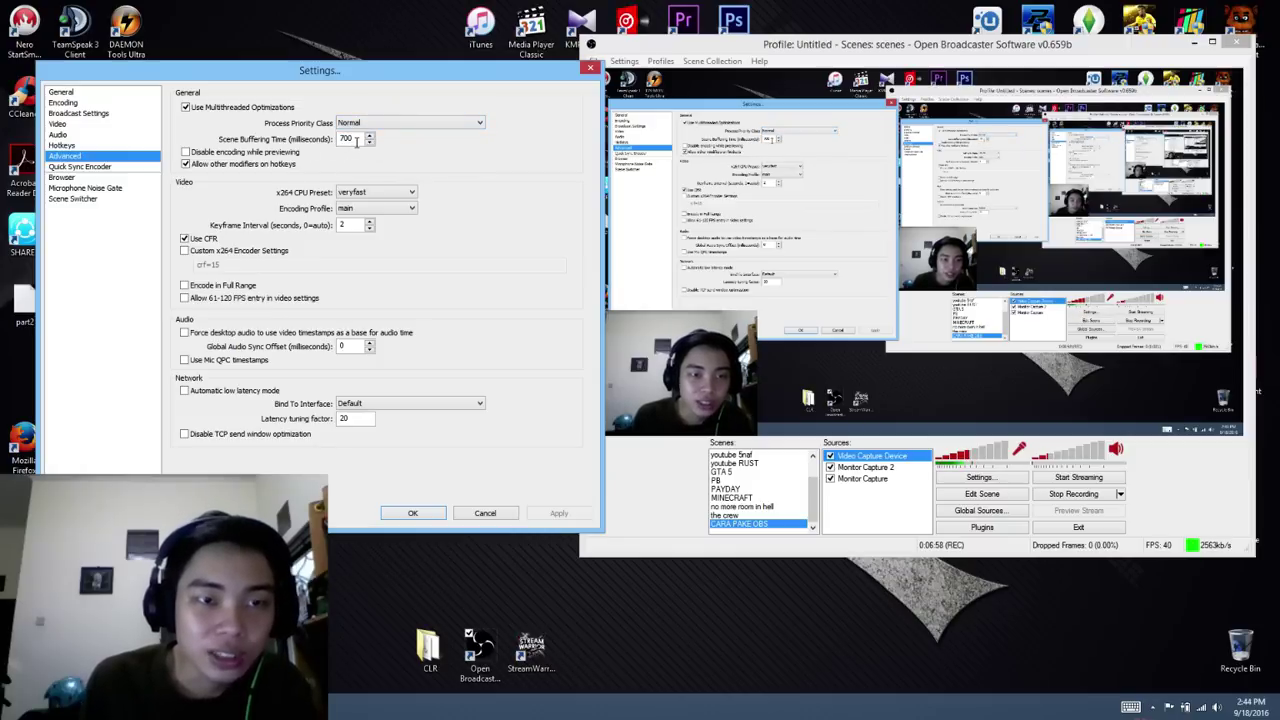
# Step: Check the x264 CPU preset and encoding profile in the Advanced settings, keeping veryfast and main
pyautogui.click(363, 193)
pyautogui.click(363, 194)
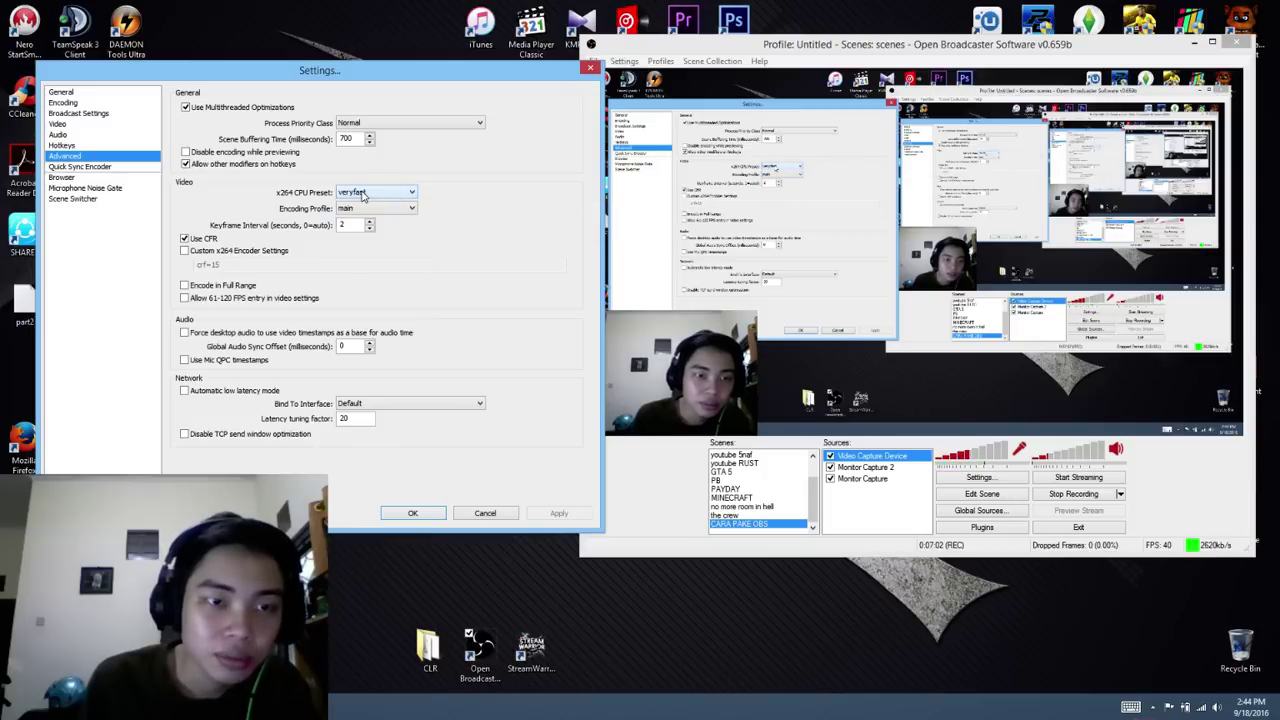
pyautogui.click(360, 210)
pyautogui.click(360, 210)
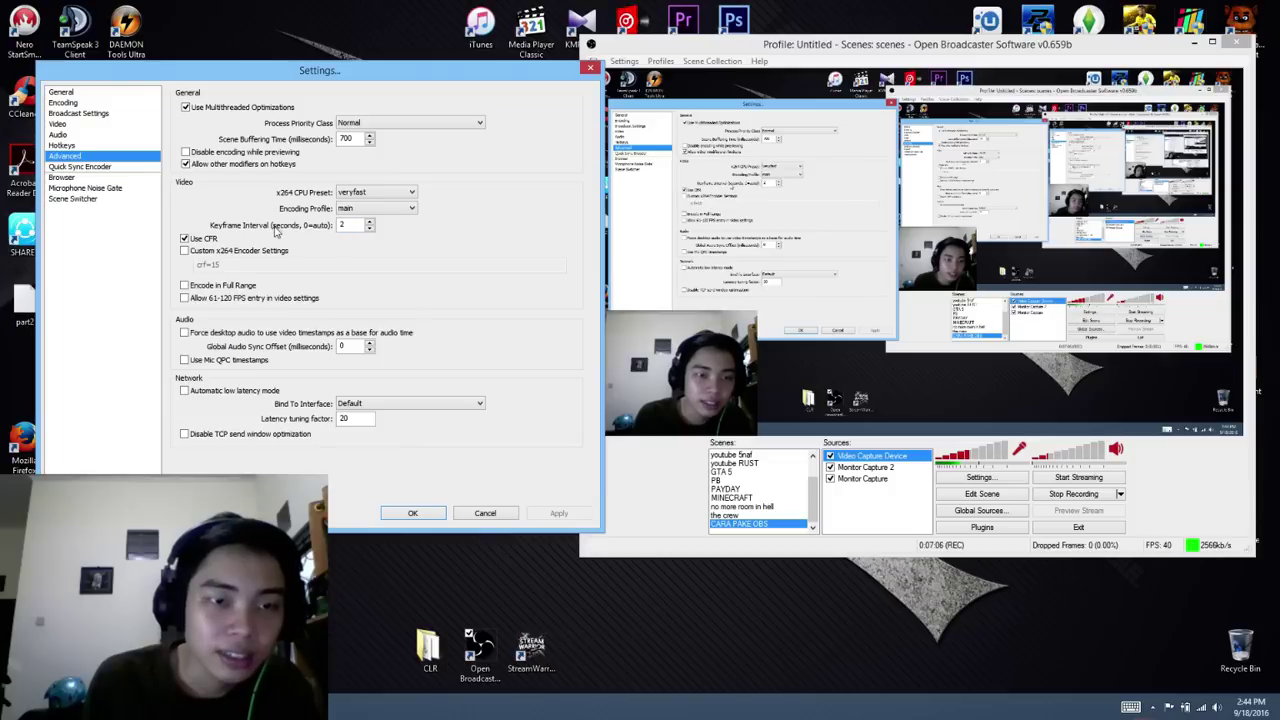
# Step: Look over the Quick Sync Encoder, Browser, Microphone Noise Gate and Scene Switcher settings and close the settings window
pyautogui.click(90, 167)
pyautogui.click(78, 180)
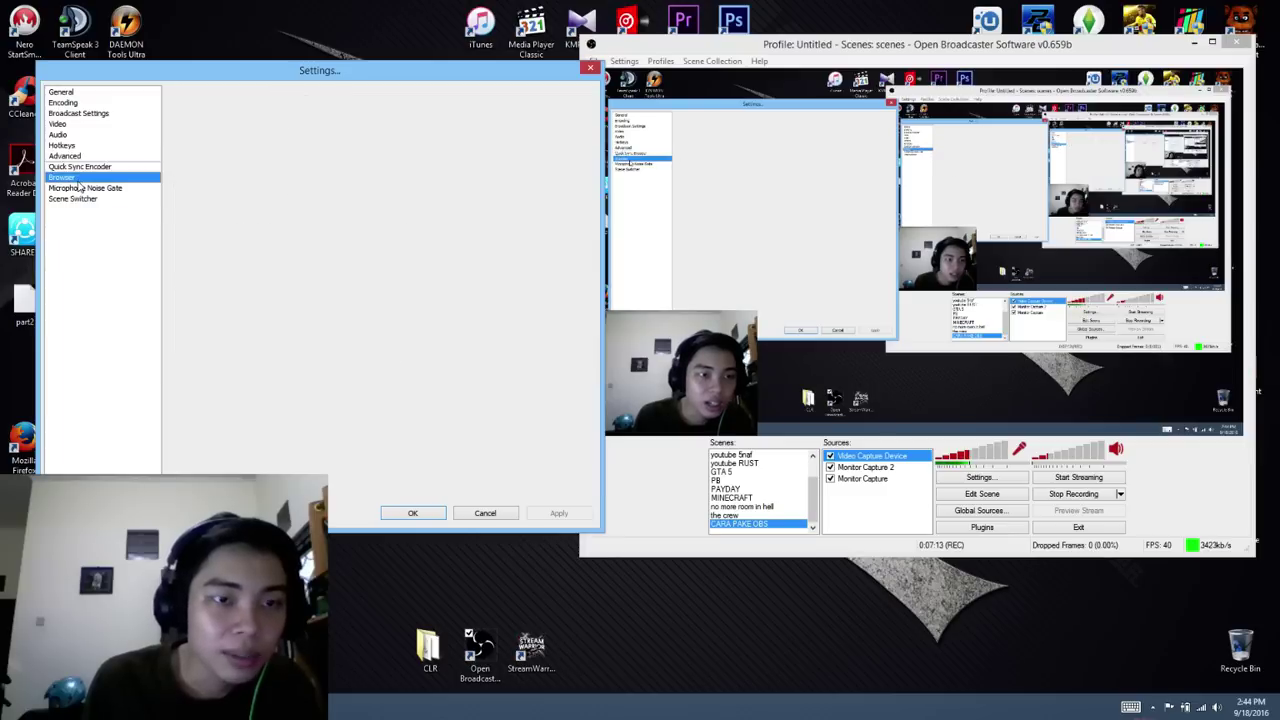
pyautogui.click(82, 189)
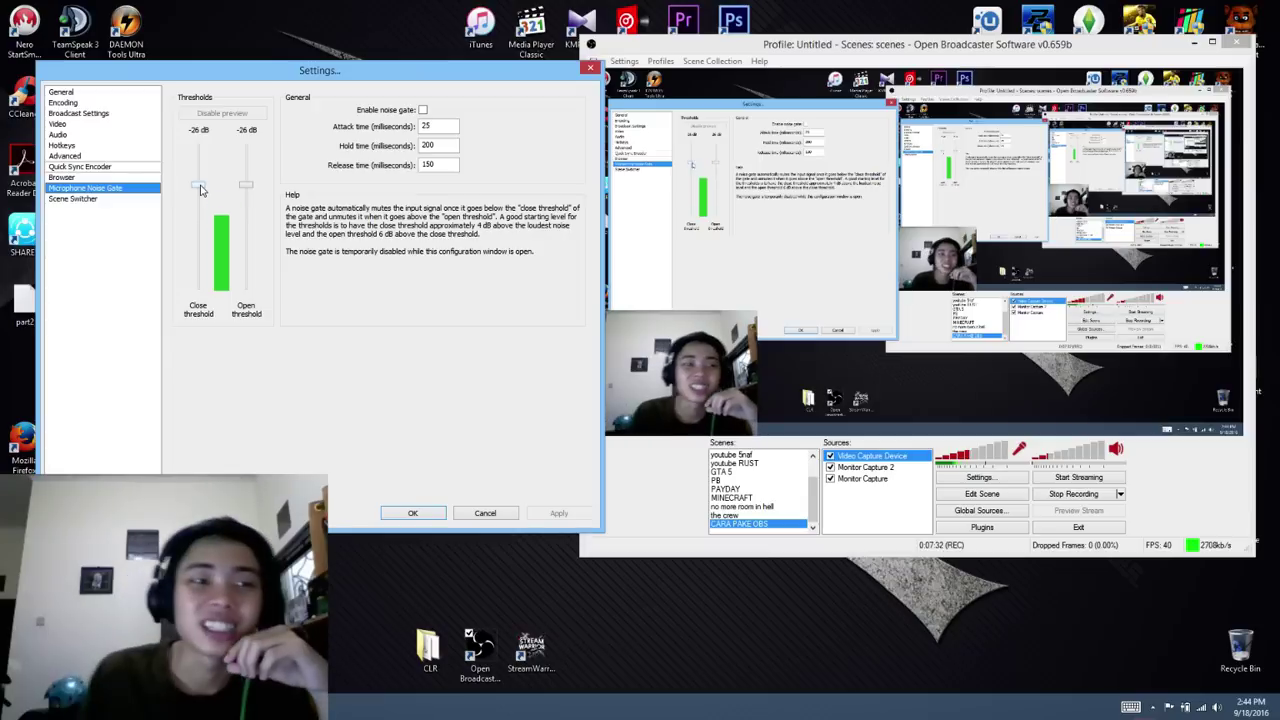
pyautogui.click(90, 199)
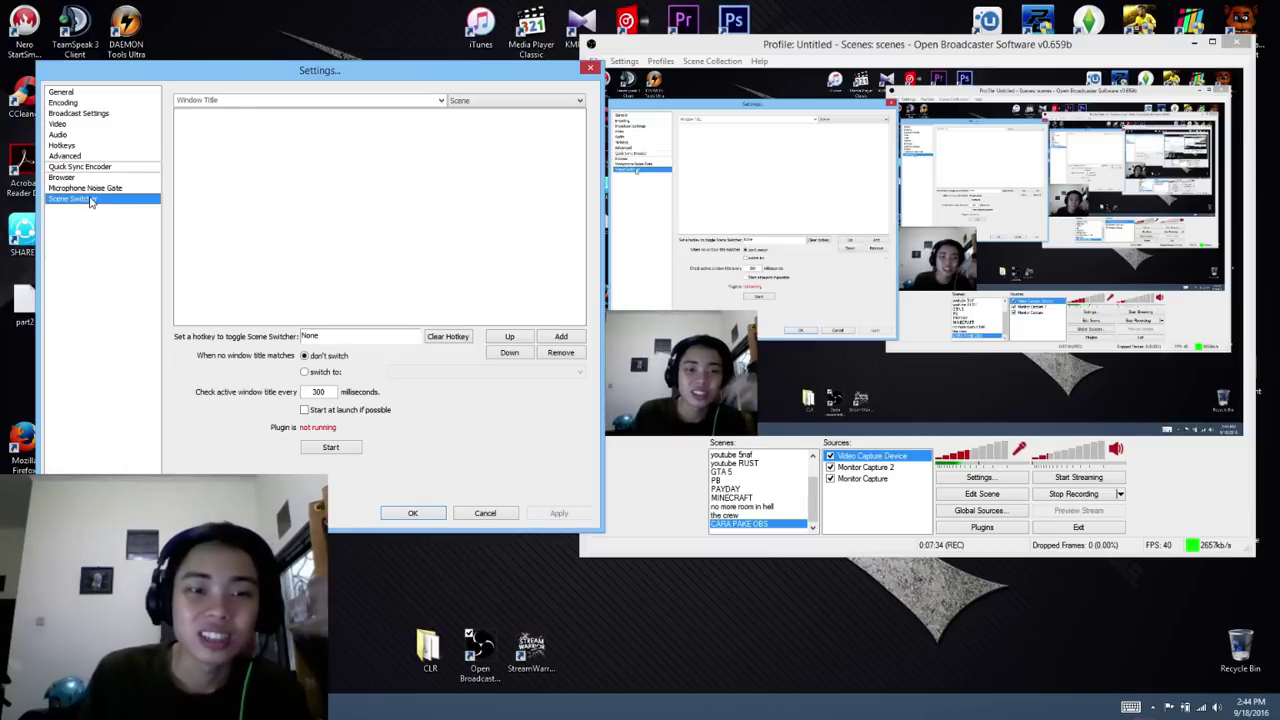
pyautogui.click(592, 68)
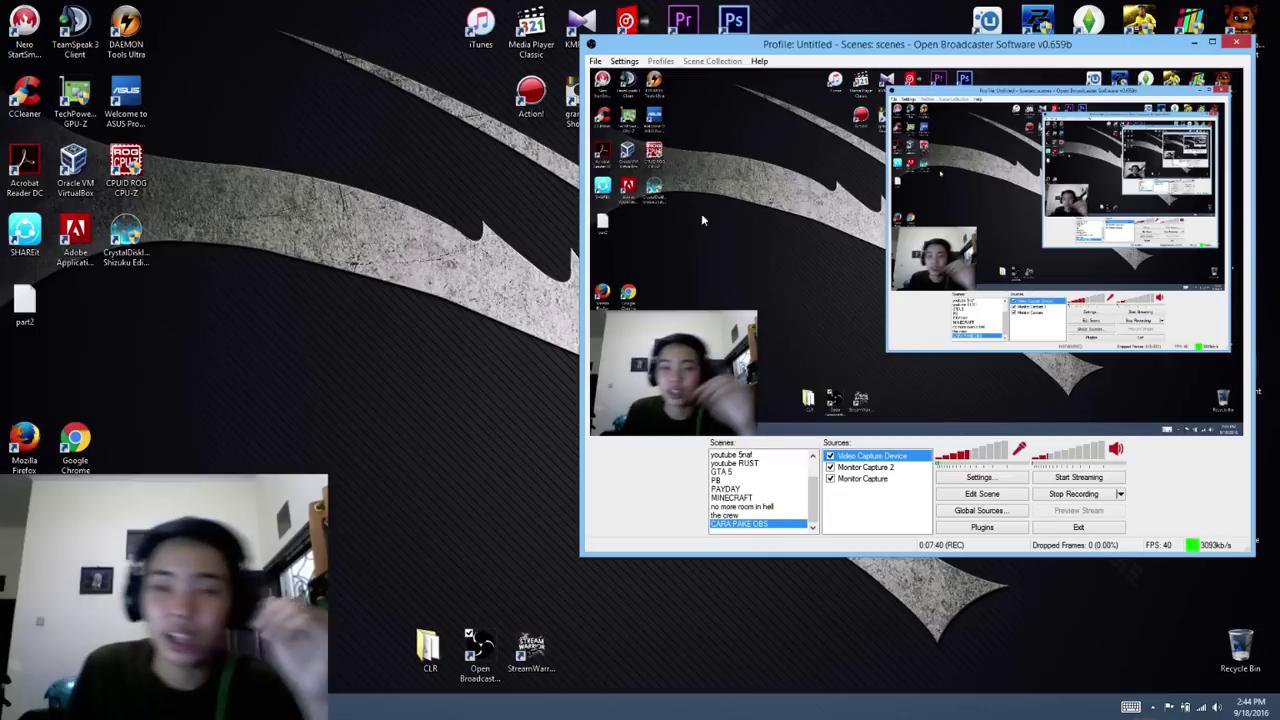
# Step: Start a Game Capture source with the default name, look through the applications it can capture, and close it without adding it
pyautogui.rightClick(868, 496)
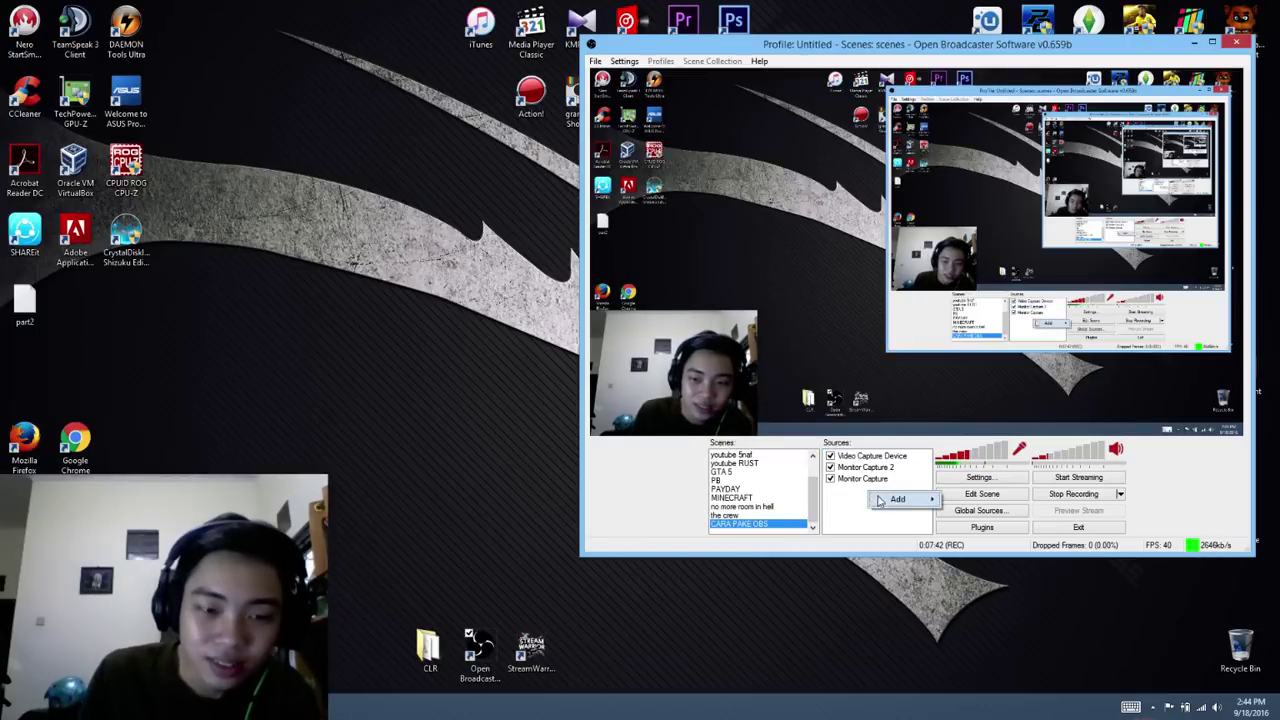
pyautogui.moveTo(884, 502)
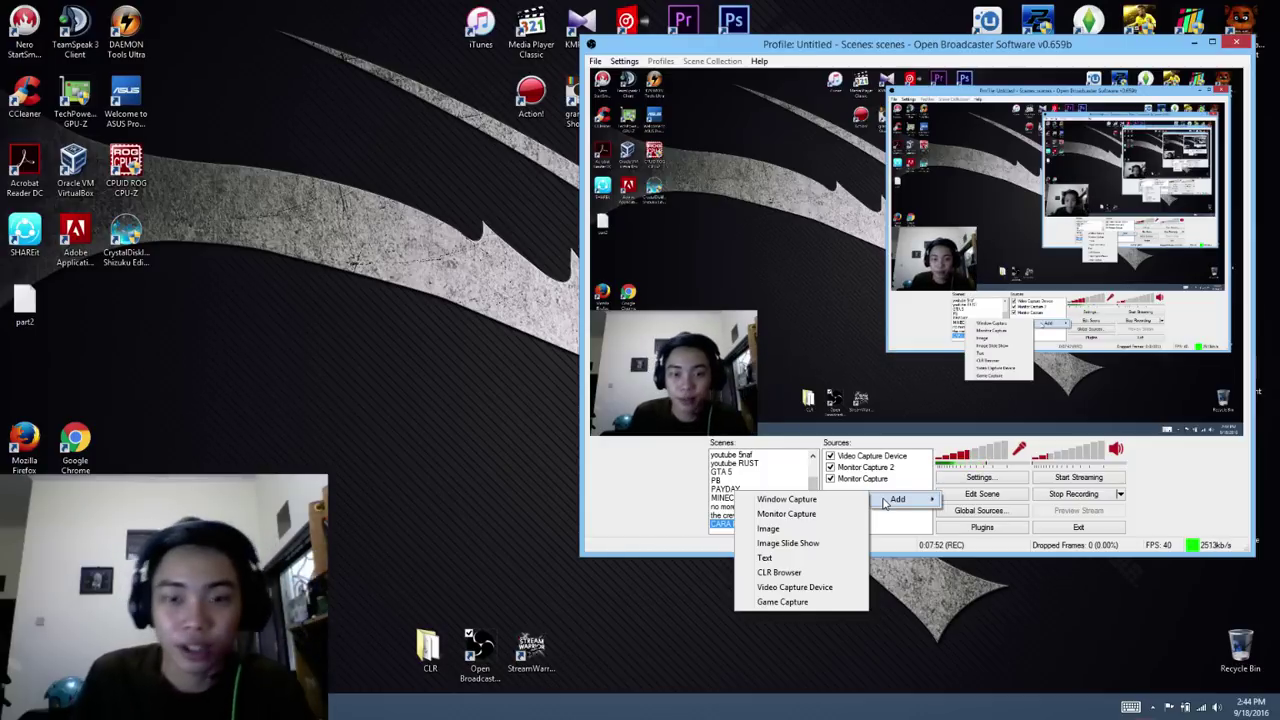
pyautogui.click(823, 602)
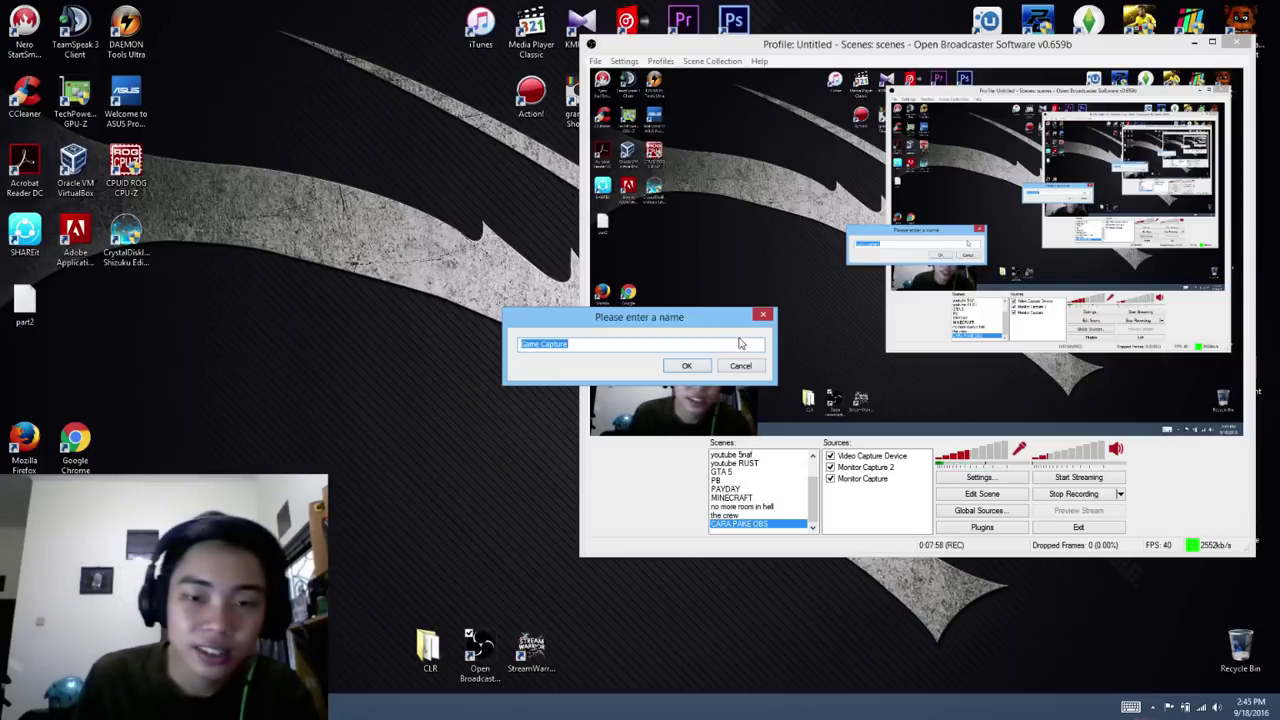
pyautogui.click(686, 366)
pyautogui.moveTo(783, 83); pyautogui.dragTo(205, 88)
pyautogui.click(197, 121)
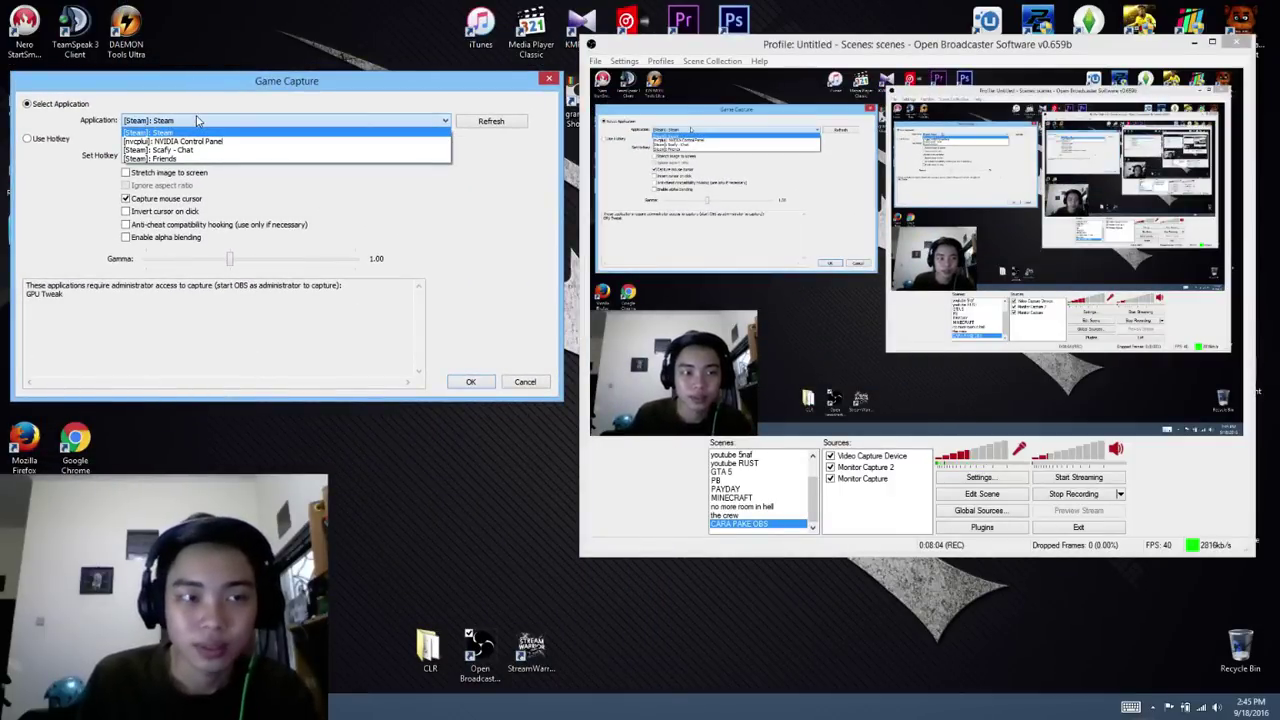
pyautogui.click(197, 120)
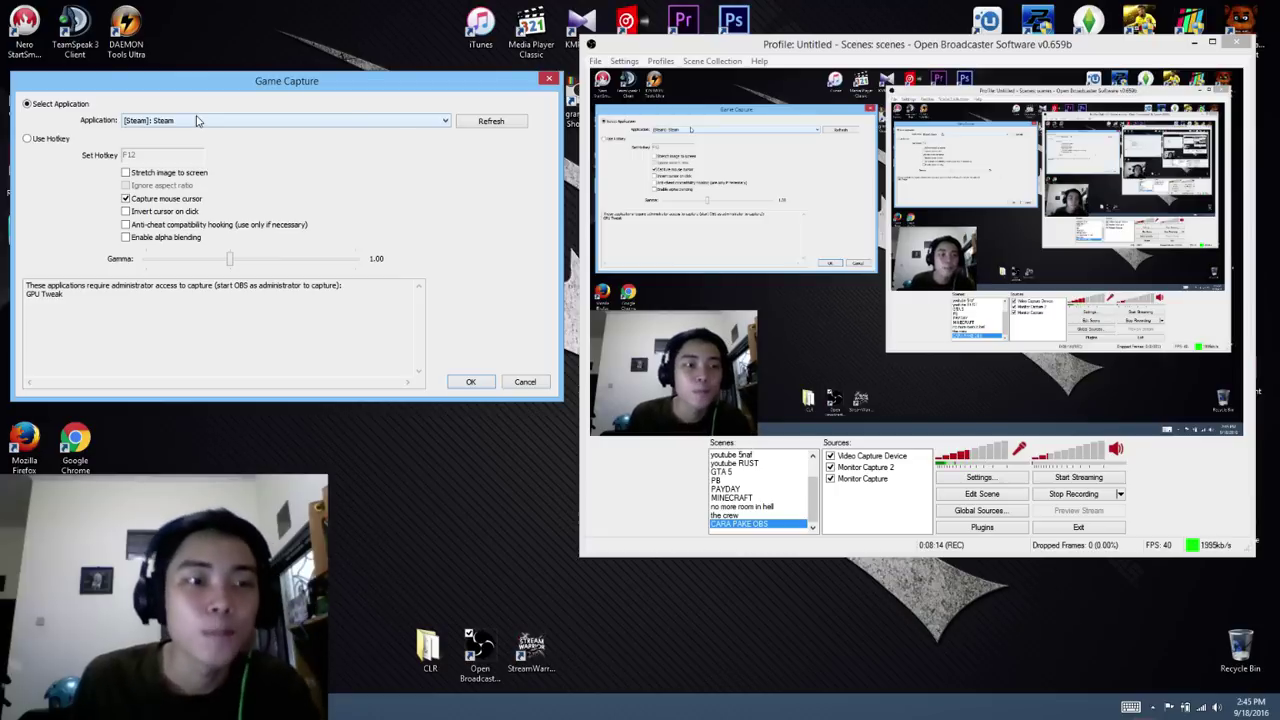
pyautogui.click(197, 120)
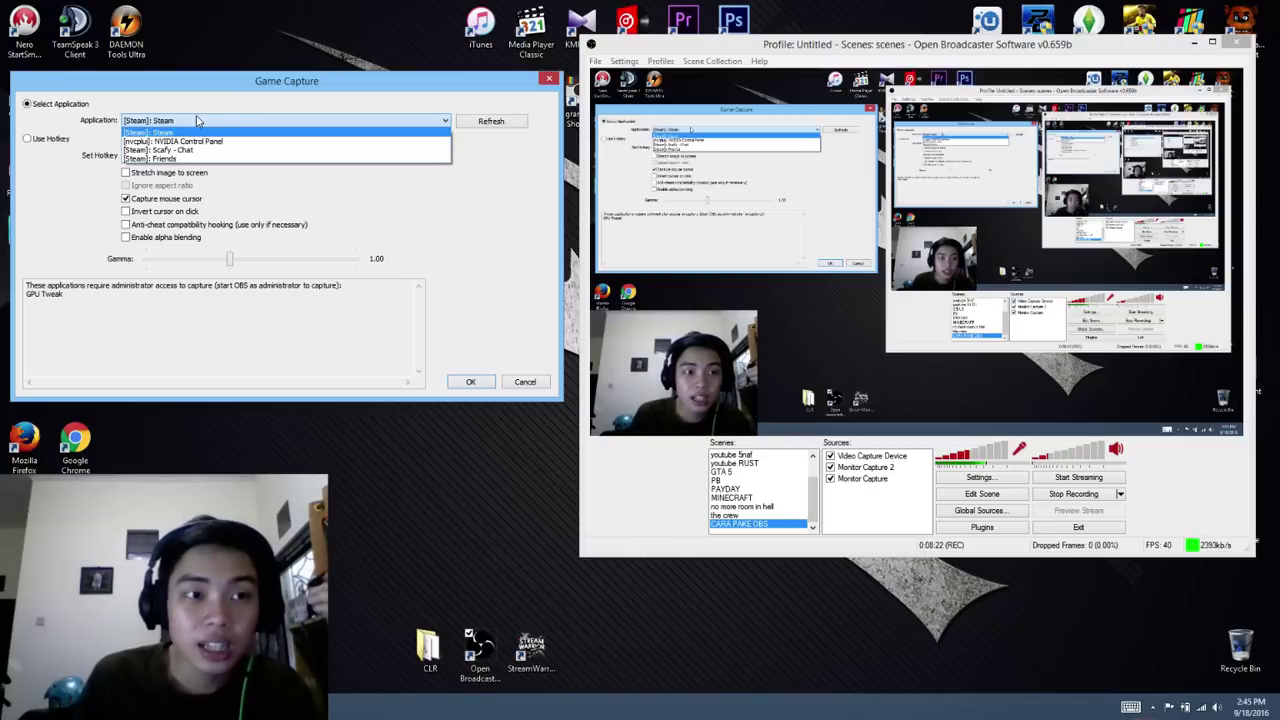
pyautogui.click(482, 85)
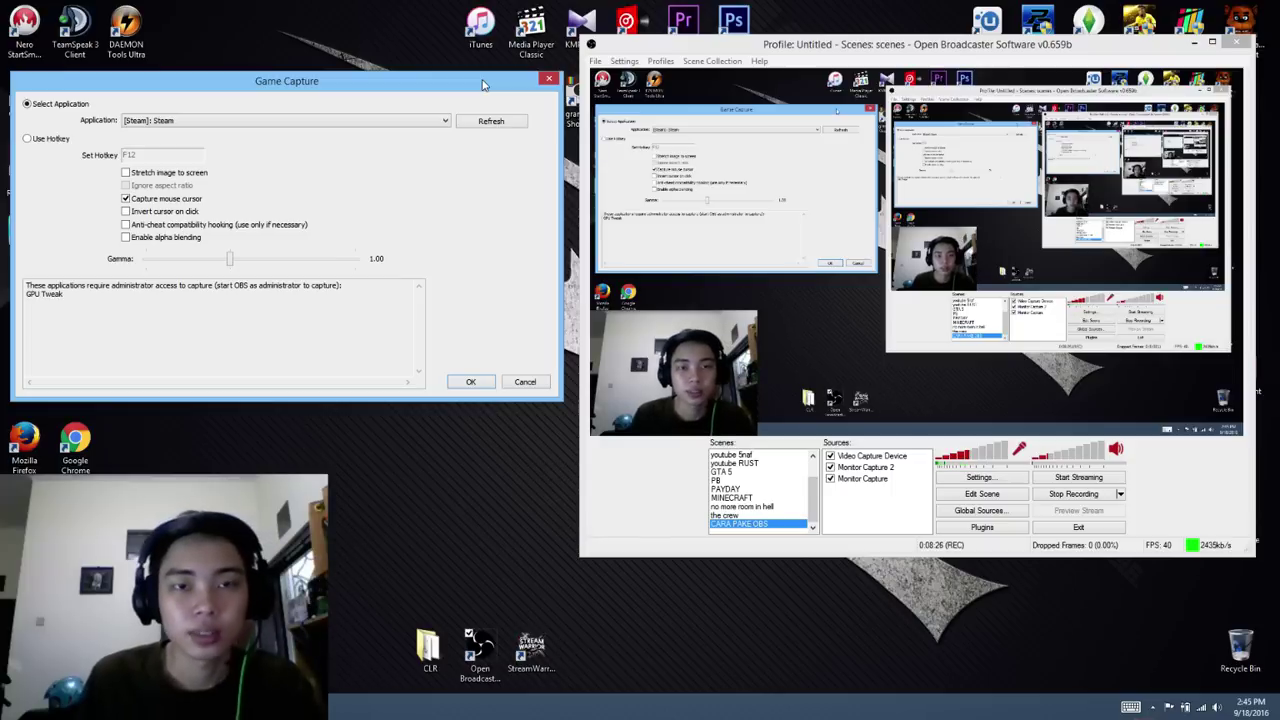
pyautogui.click(546, 82)
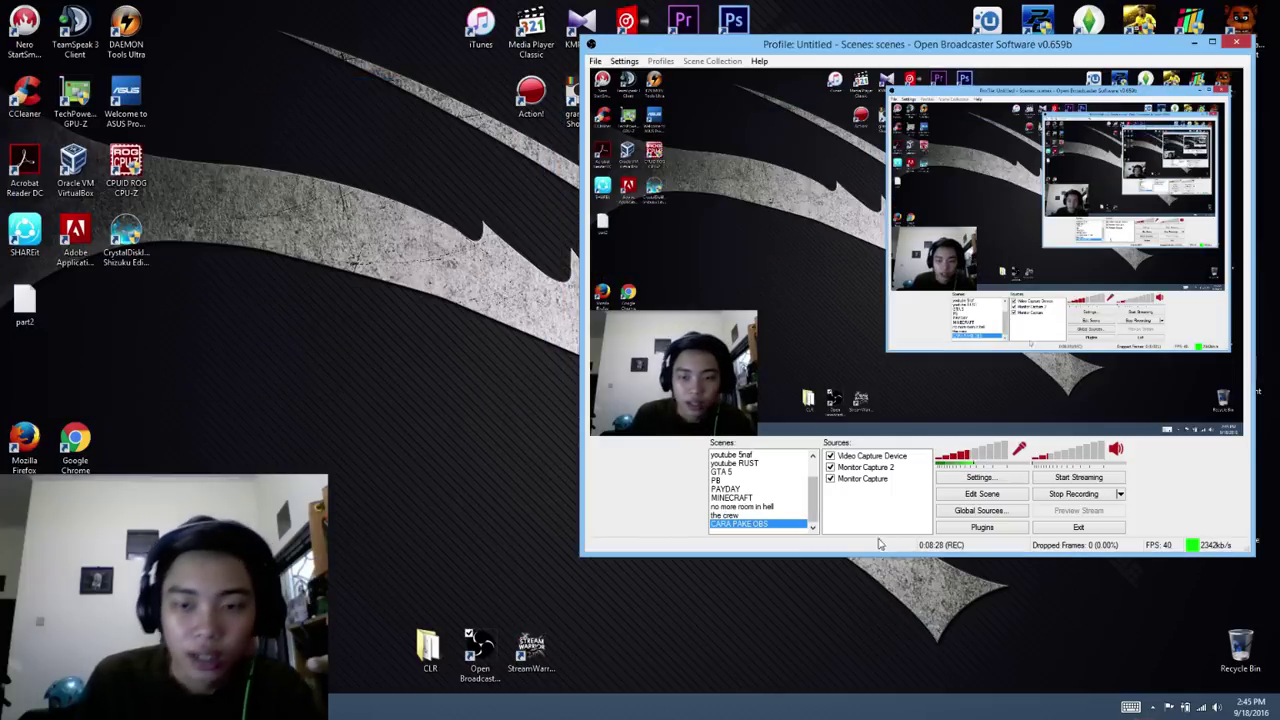
# Step: Start a new Window Capture source with the default name in the current scene
pyautogui.rightClick(885, 504)
pyautogui.moveTo(906, 517)
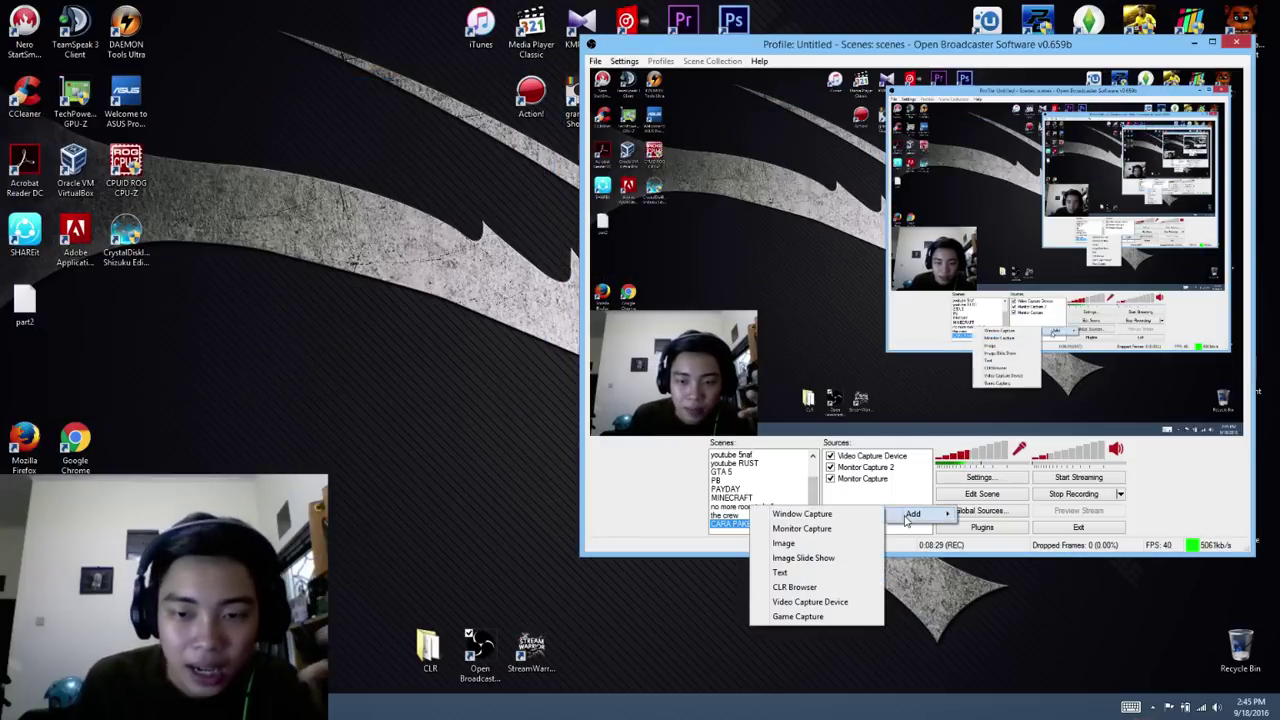
pyautogui.click(818, 514)
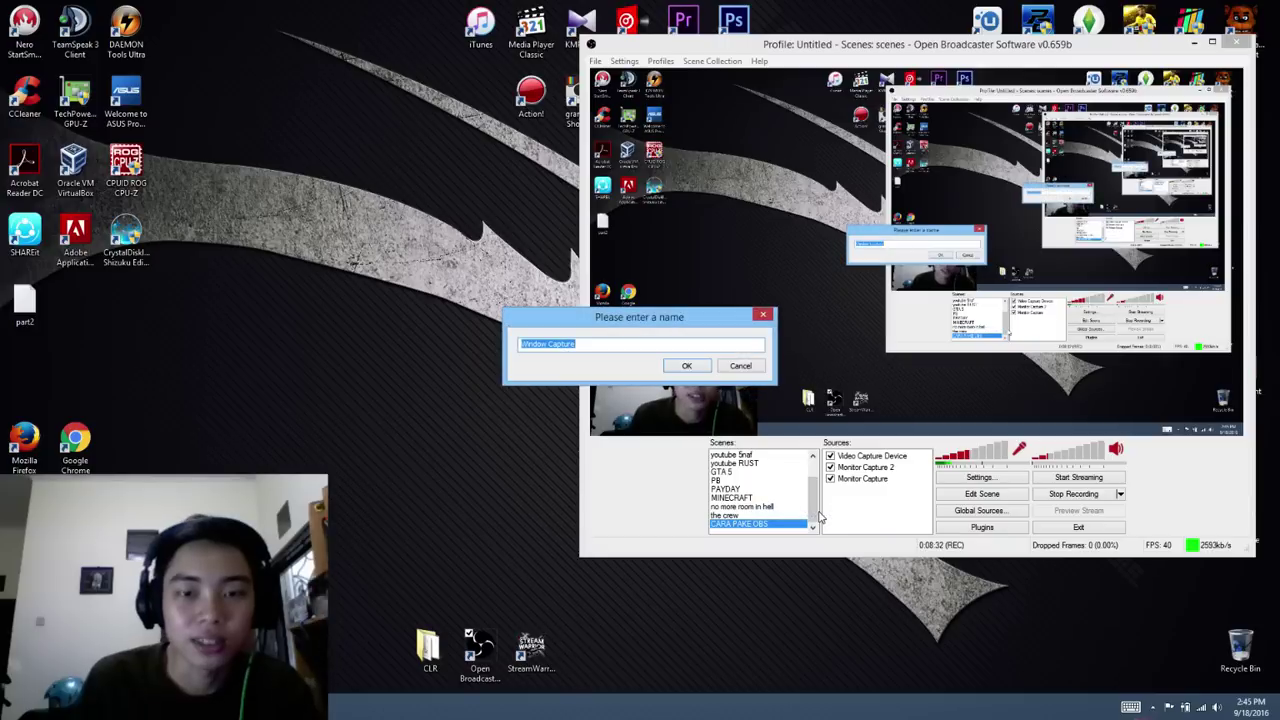
pyautogui.click(687, 366)
pyautogui.moveTo(701, 170); pyautogui.dragTo(533, 149)
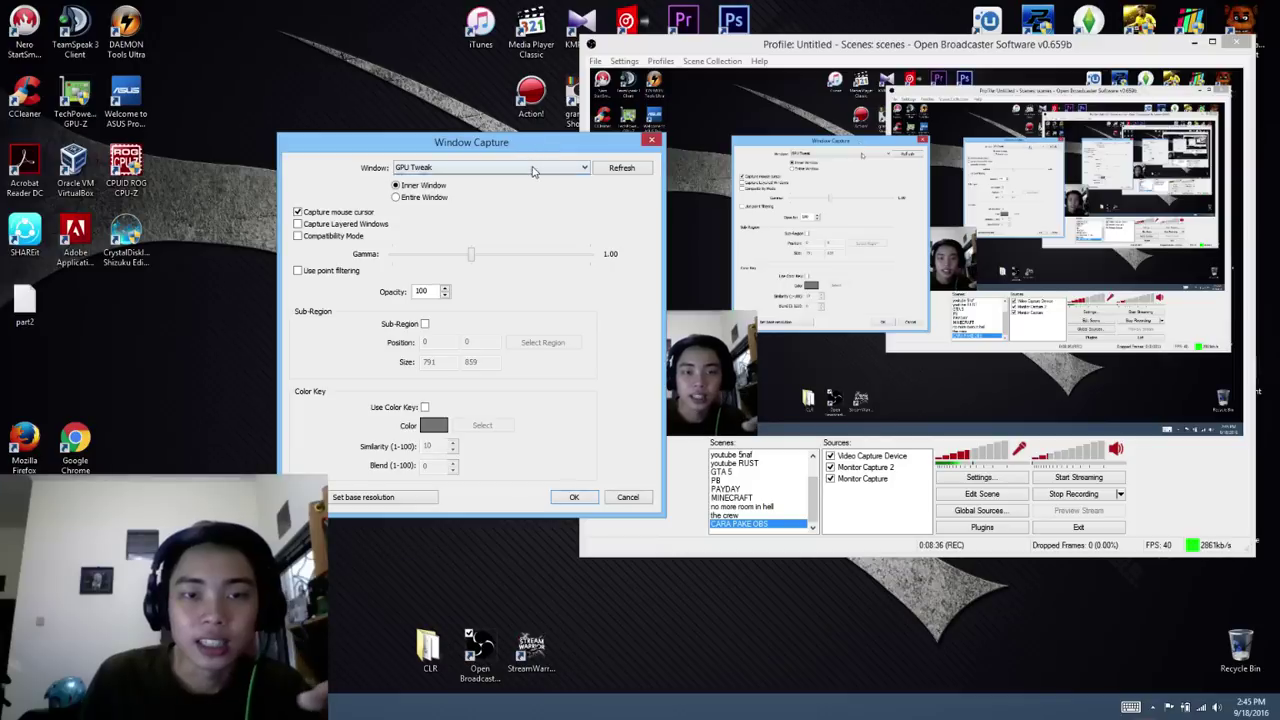
# Step: With a Chrome window open, refresh the capturable windows and add New Tab - Google Chrome as the captured window
pyautogui.click(533, 168)
pyautogui.click(533, 176)
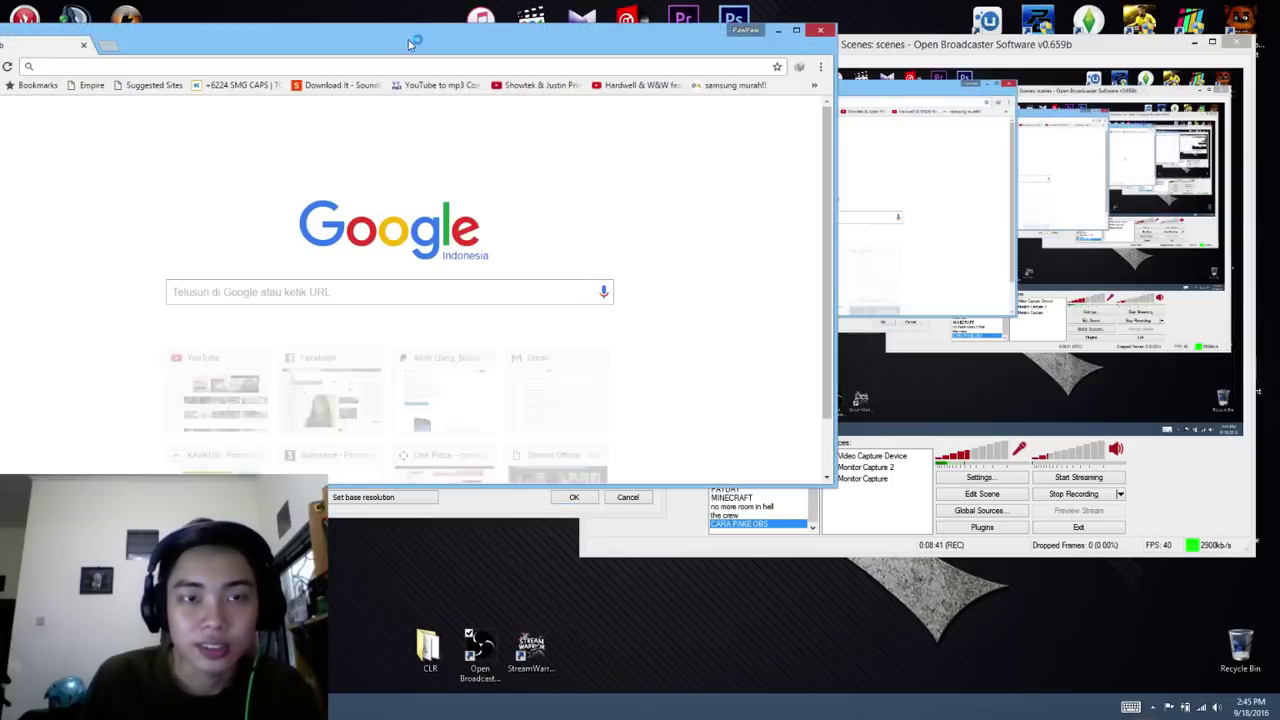
pyautogui.moveTo(409, 44); pyautogui.dragTo(409, 483)
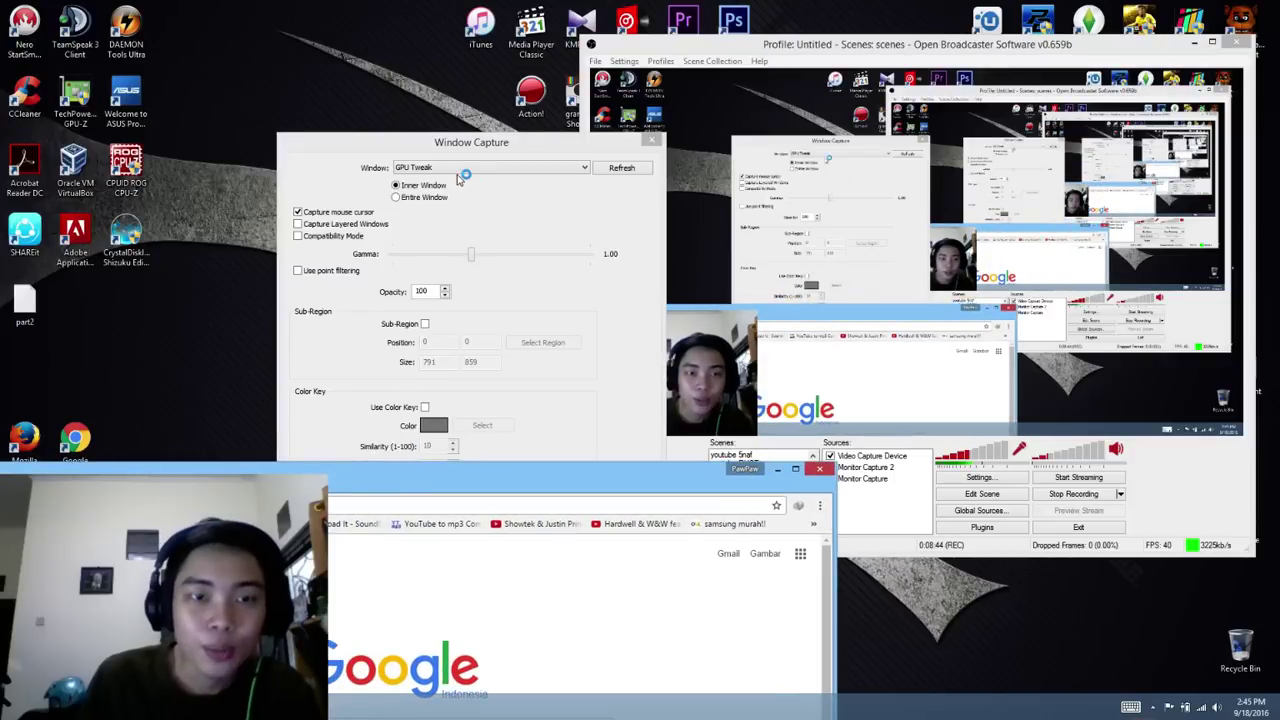
pyautogui.click(426, 352)
pyautogui.click(612, 168)
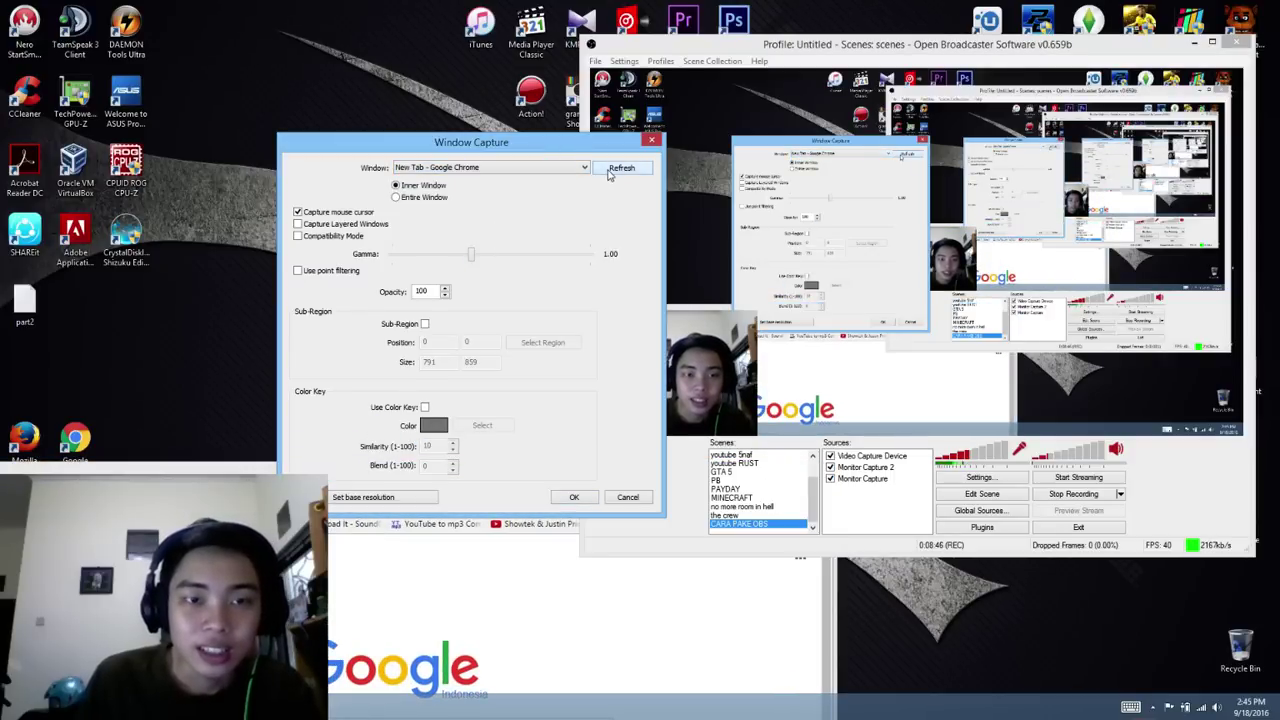
pyautogui.click(578, 498)
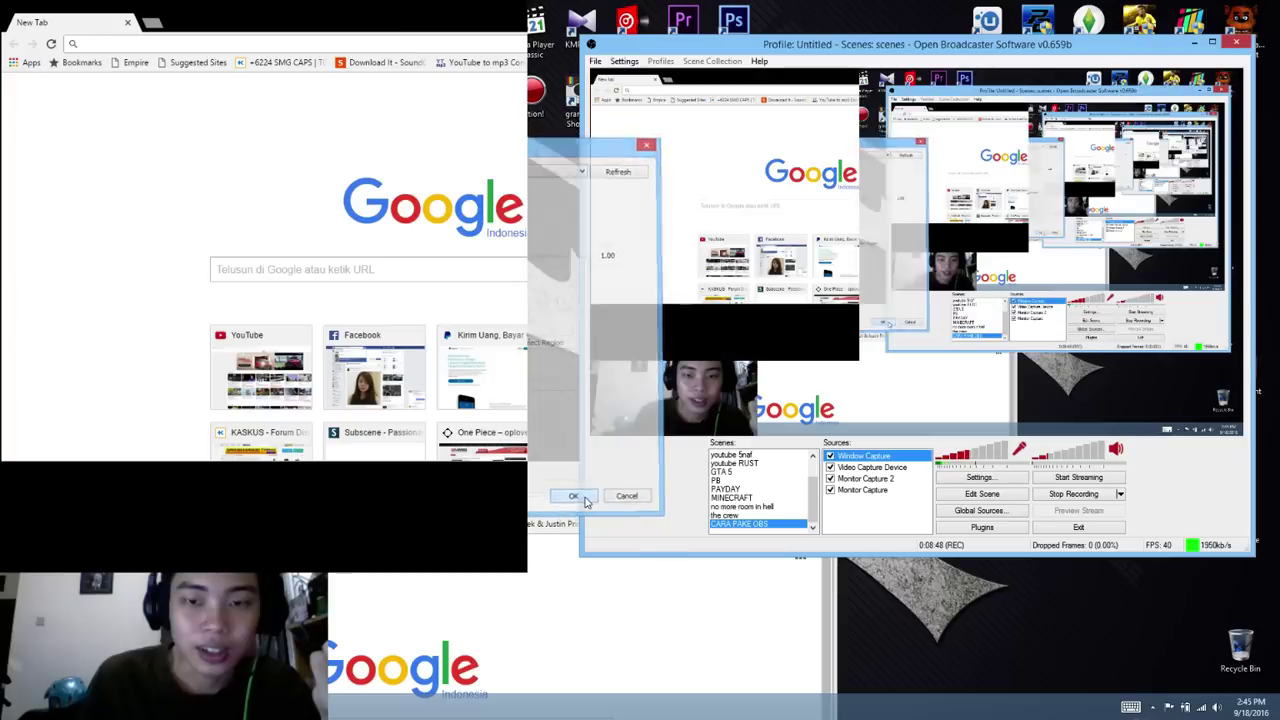
# Step: Move and maximize the Chrome window to check how the window capture follows it, and close Chrome
pyautogui.moveTo(548, 466); pyautogui.dragTo(548, 506)
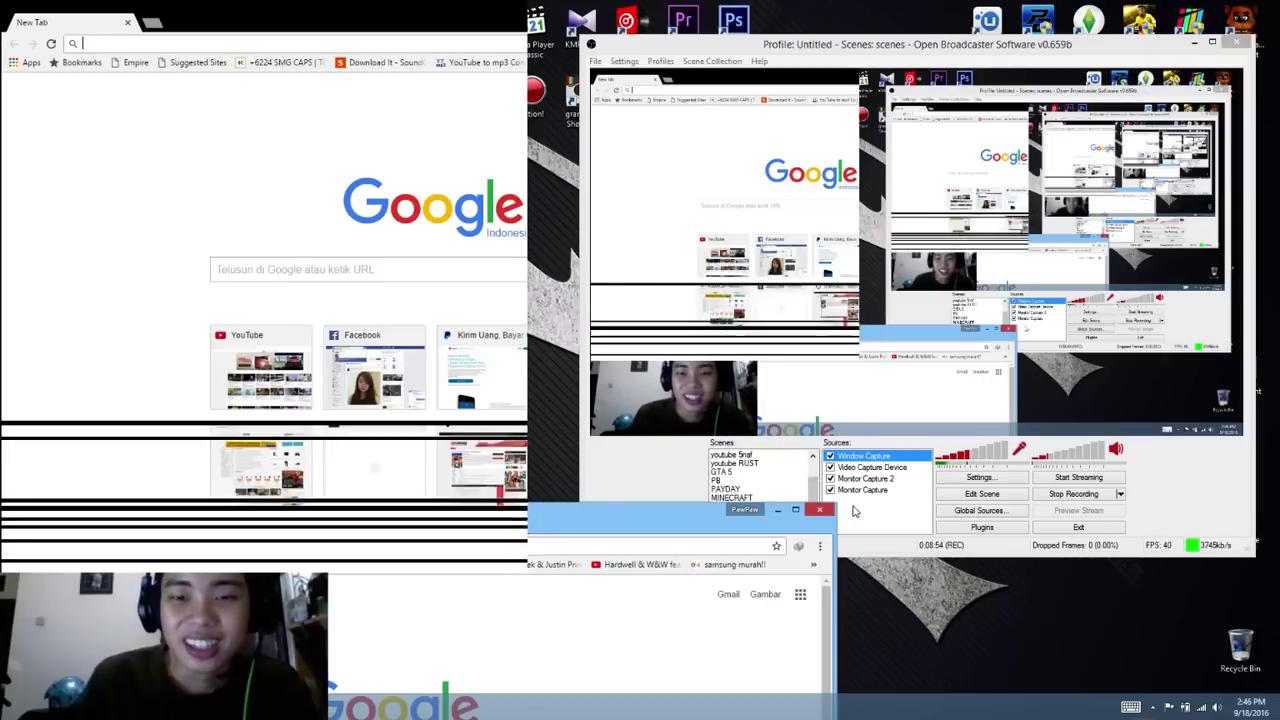
pyautogui.click(795, 510)
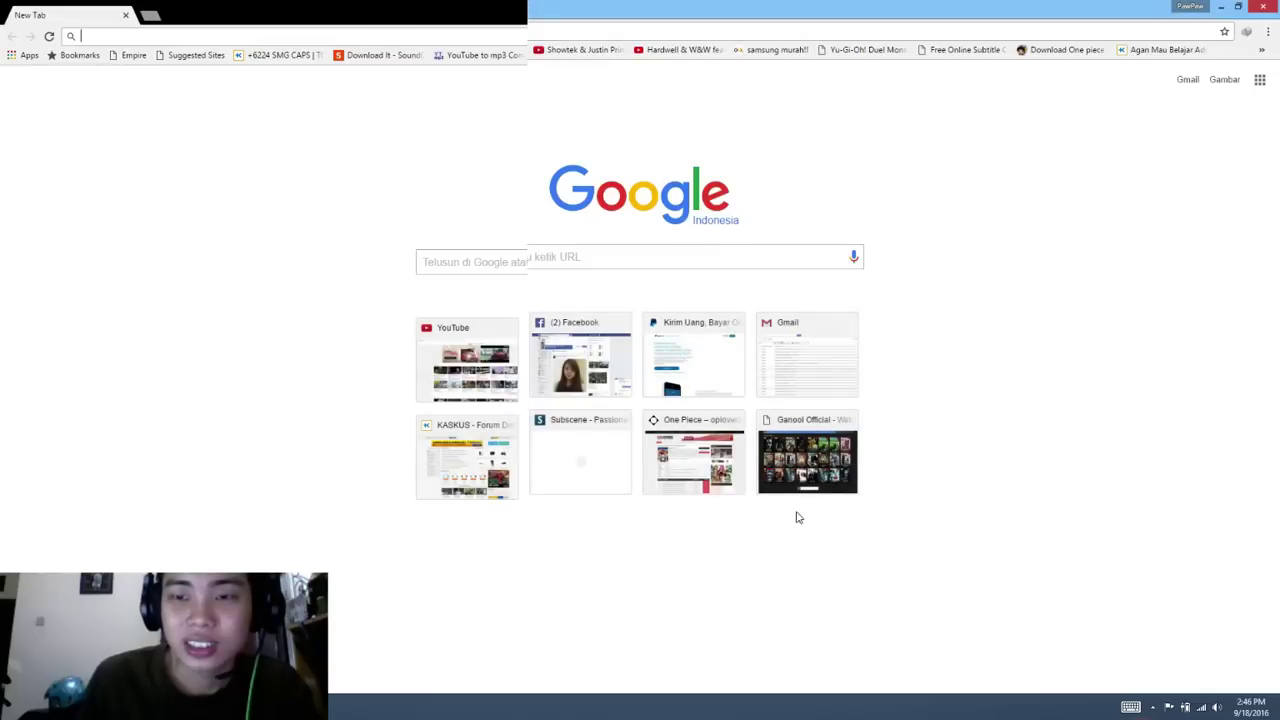
pyautogui.hotkey('alt', 'Tab')
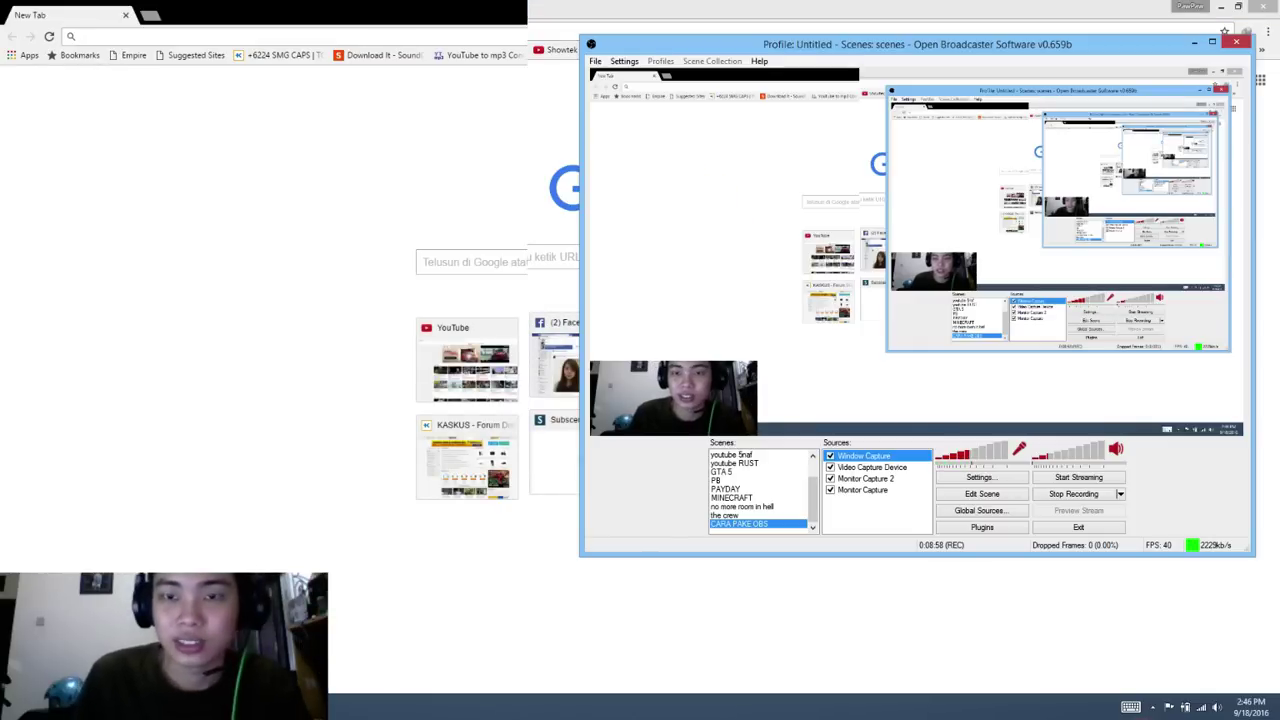
pyautogui.hotkey('alt', 'Tab')
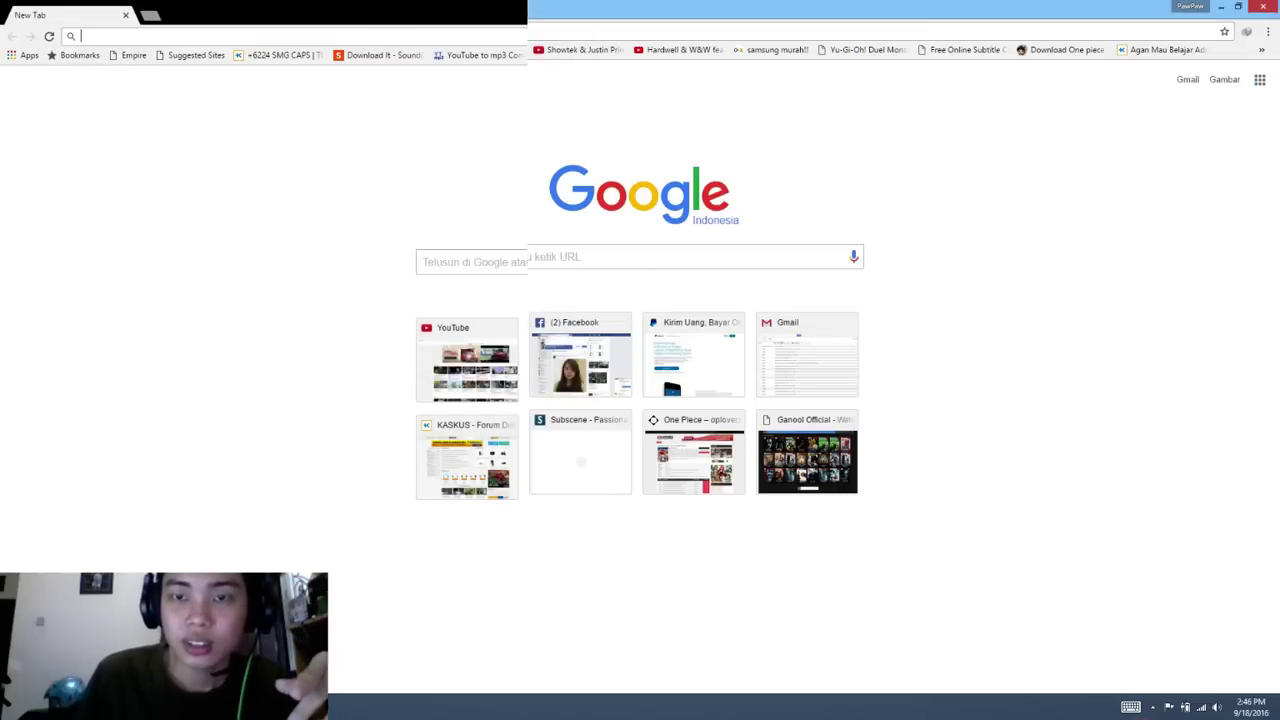
pyautogui.click(1263, 6)
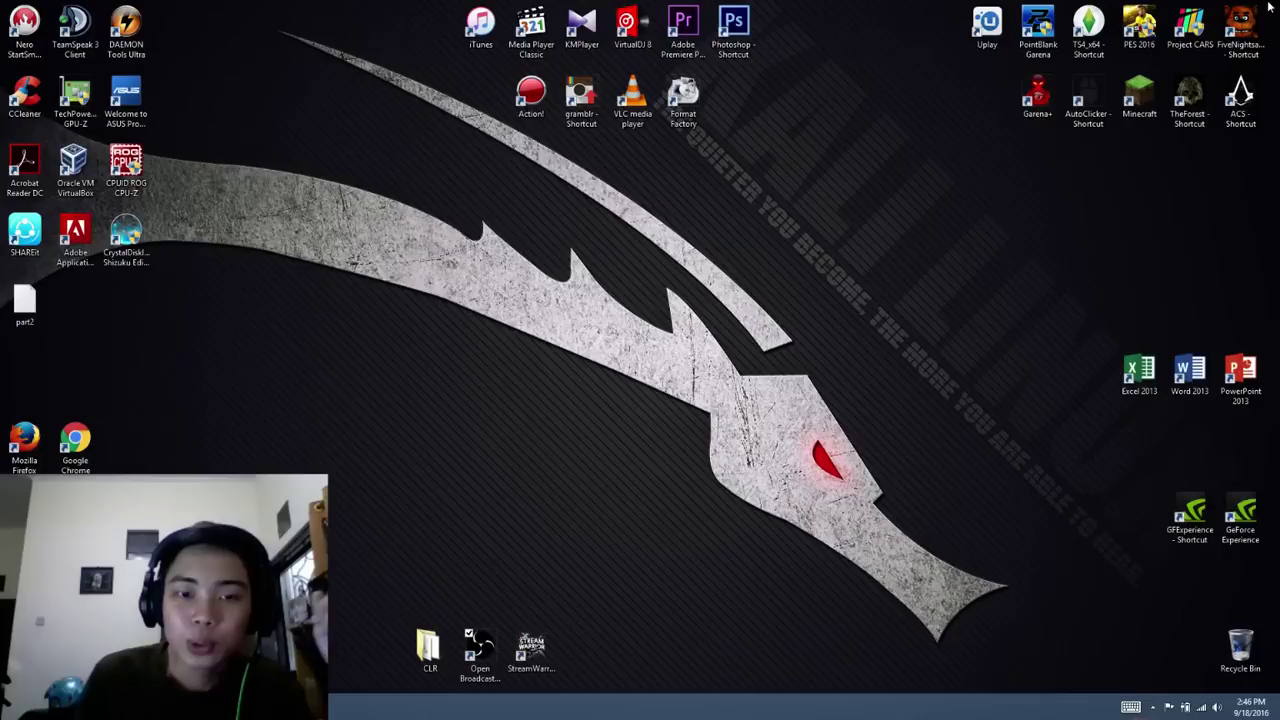
# Step: Return to OBS and start a Video Capture Device source with the default name, using the USB2.0 HD UVC WebCam device
pyautogui.click(300, 705)
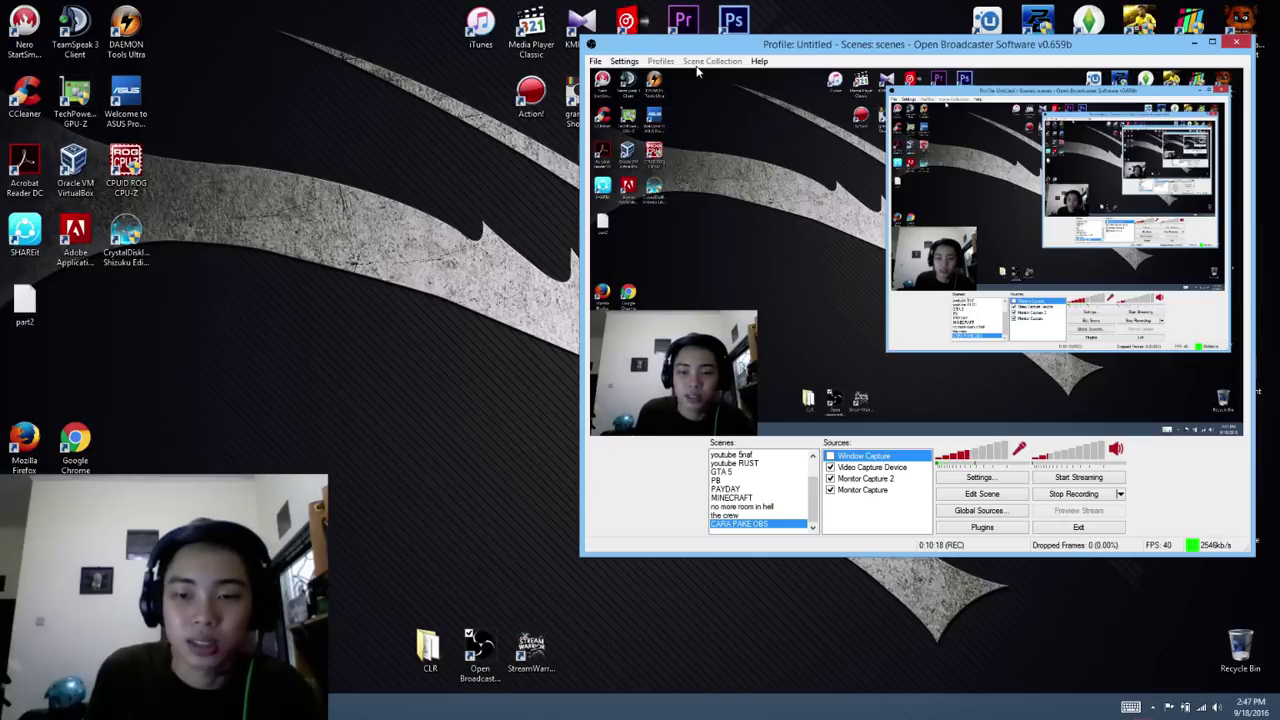
pyautogui.rightClick(866, 516)
pyautogui.moveTo(885, 519)
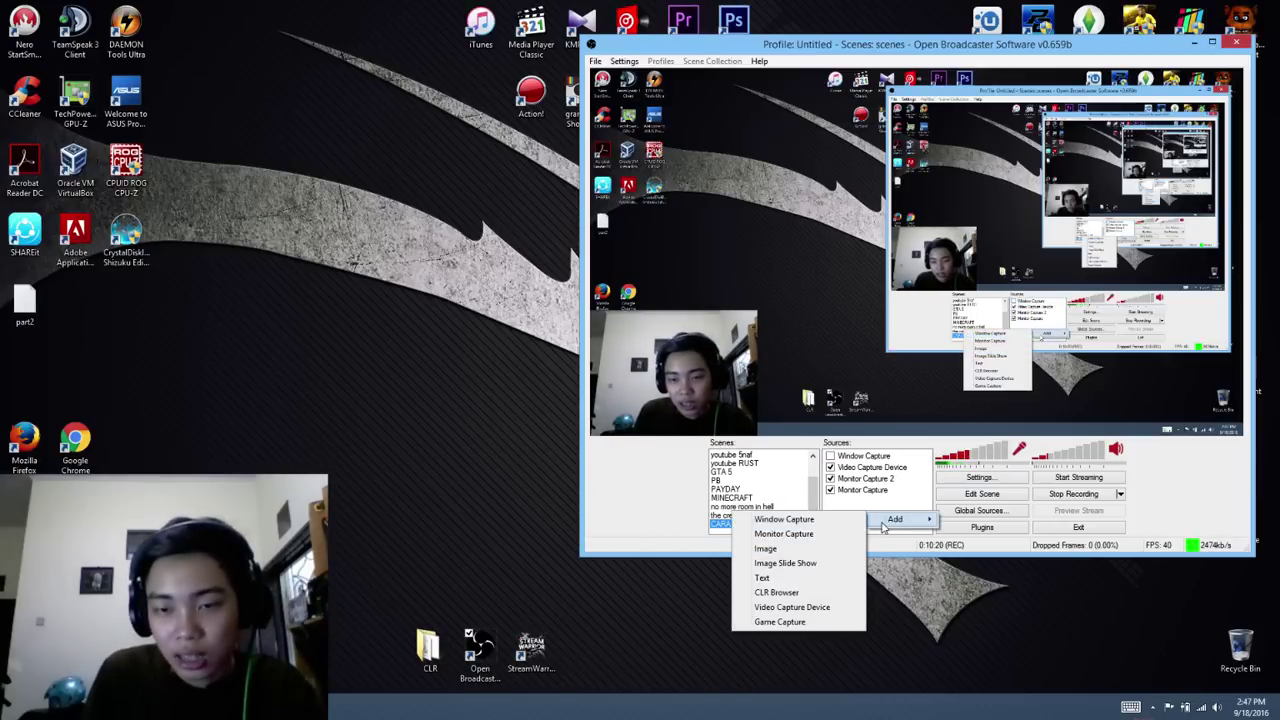
pyautogui.click(792, 607)
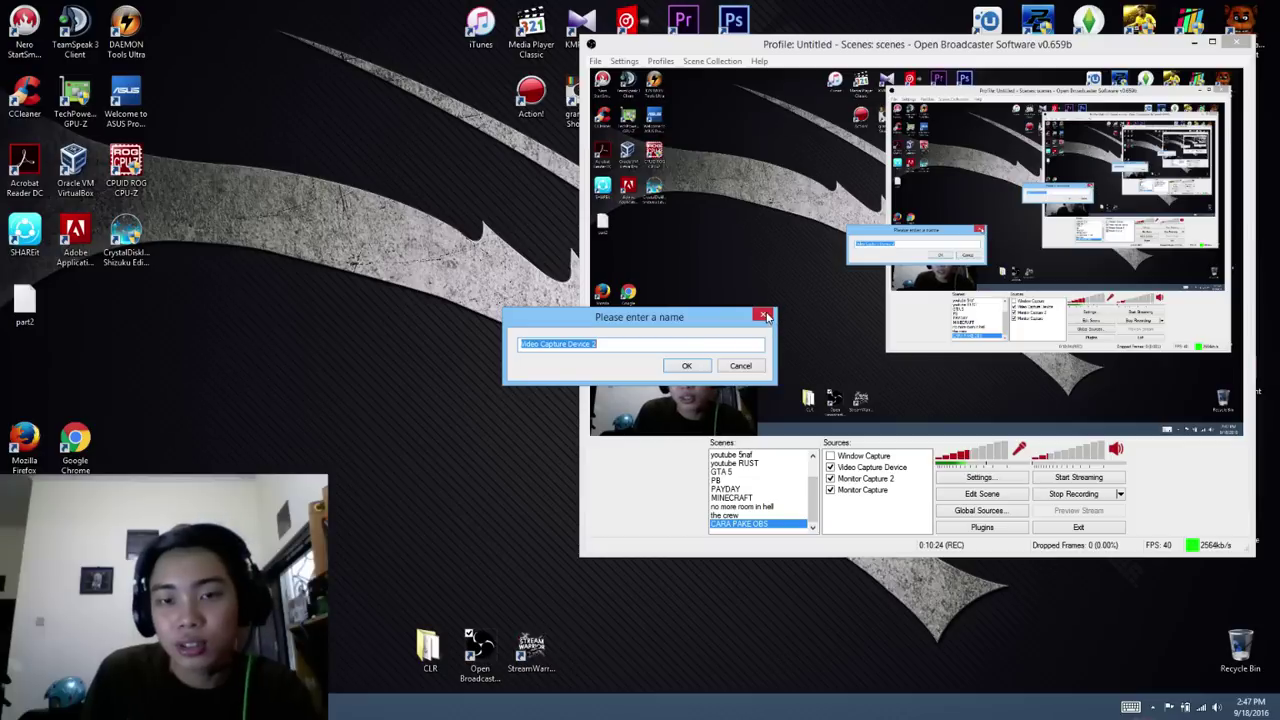
pyautogui.click(682, 367)
pyautogui.moveTo(693, 166); pyautogui.dragTo(311, 140)
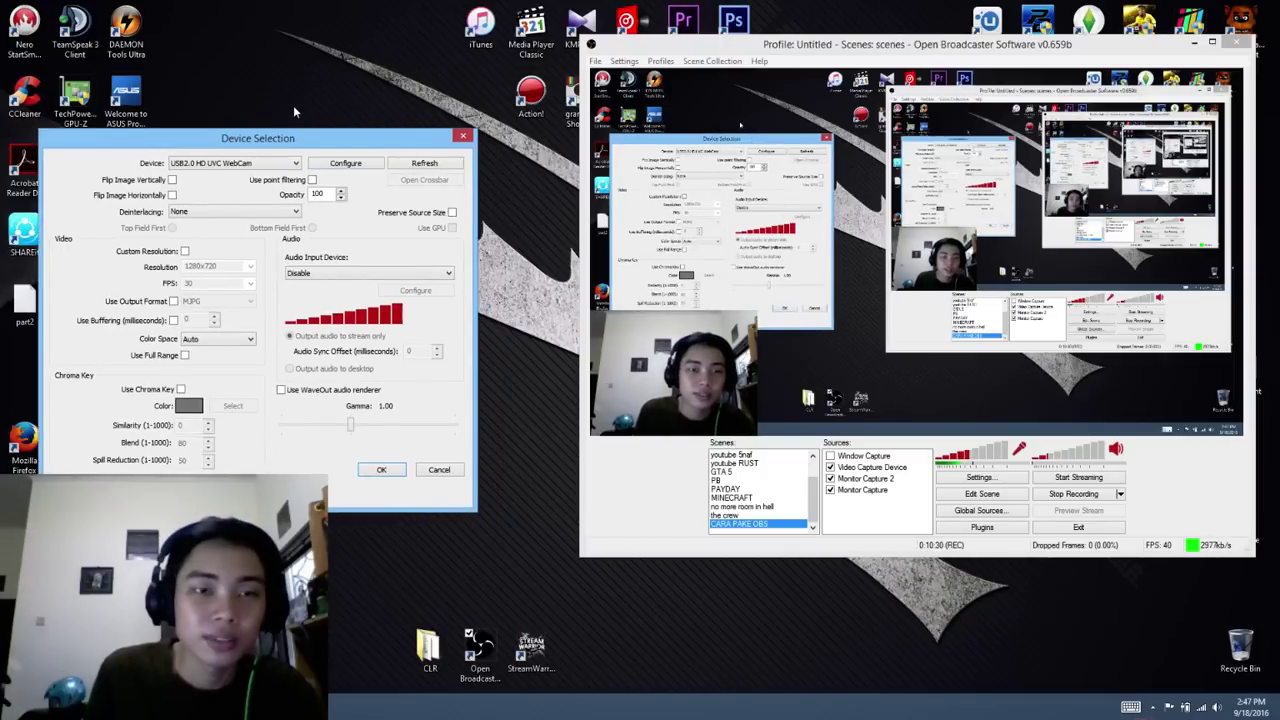
pyautogui.click(283, 163)
pyautogui.click(240, 177)
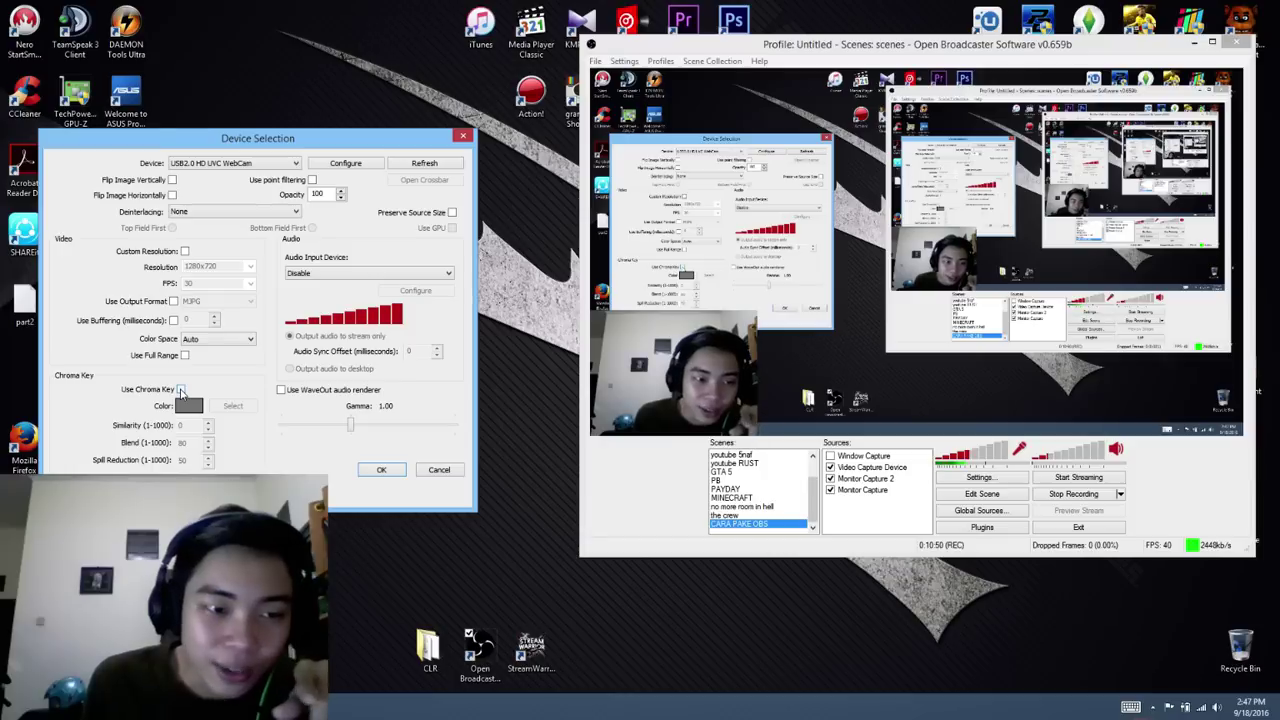
# Step: Enable the chroma key with a black key color, try the similarity setting, and close the dialog without adding the source
pyautogui.click(181, 389)
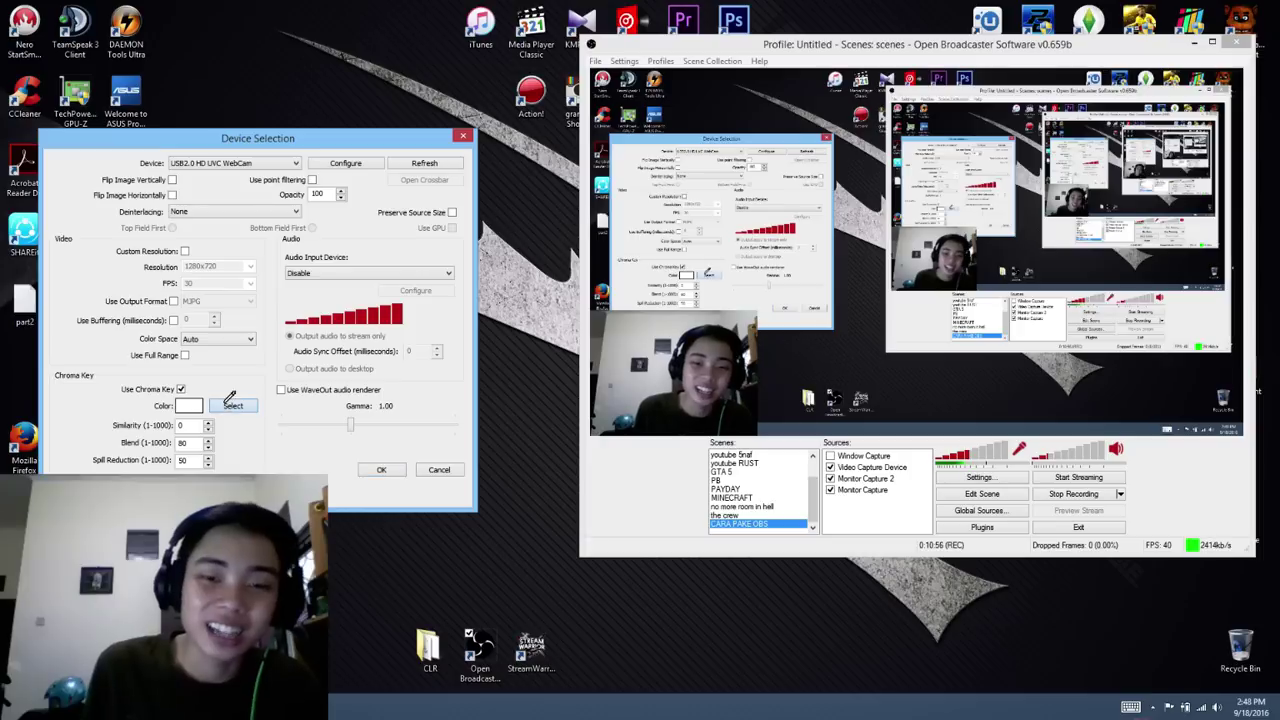
pyautogui.click(647, 388)
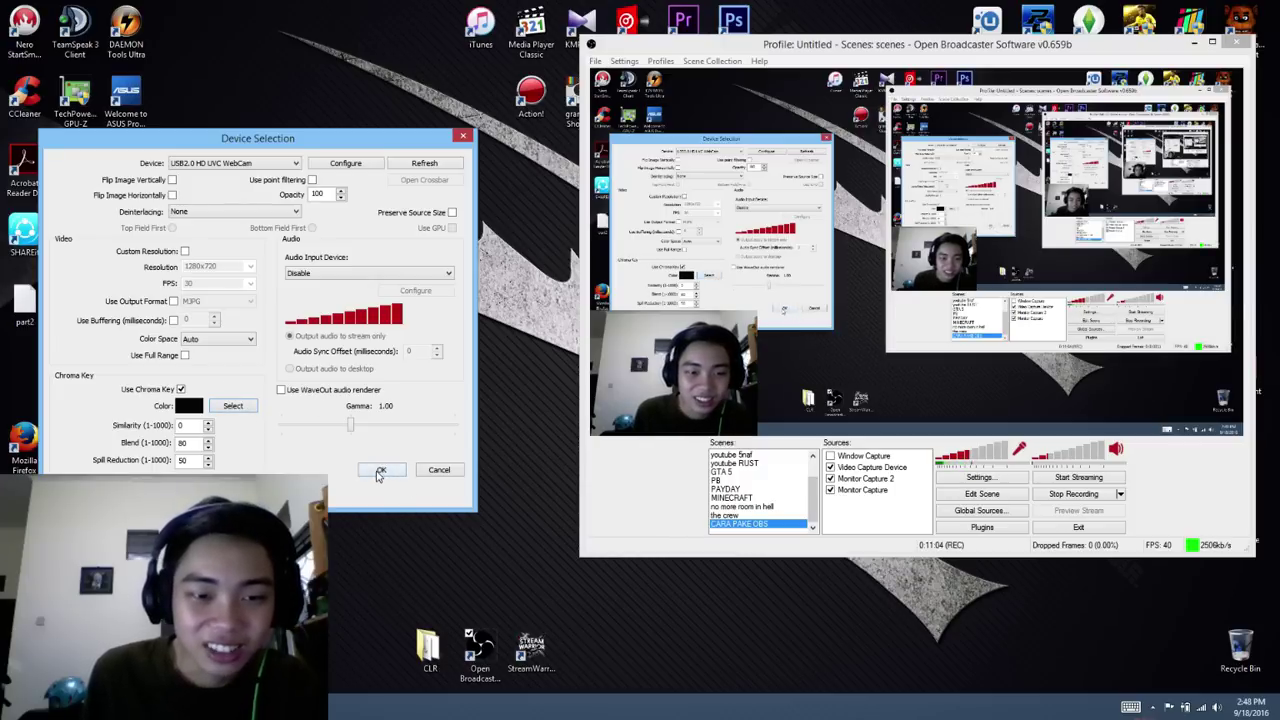
pyautogui.click(381, 470)
pyautogui.click(712, 399)
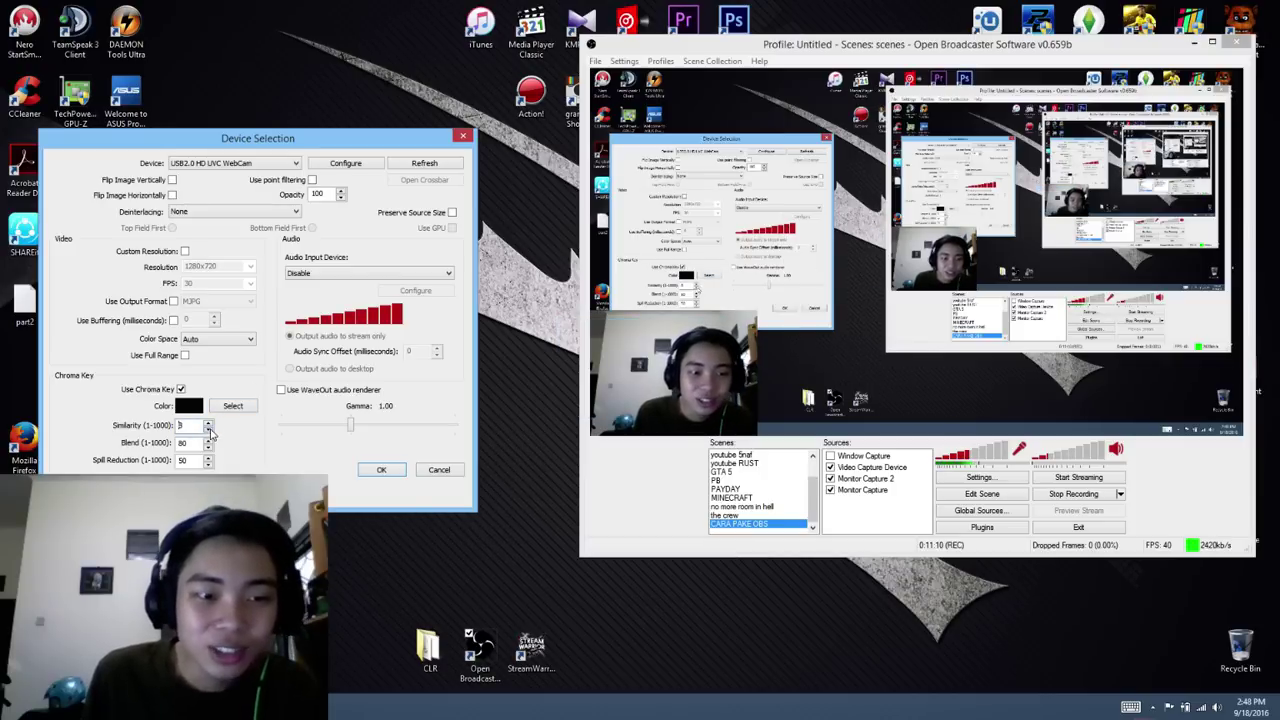
pyautogui.click(209, 428)
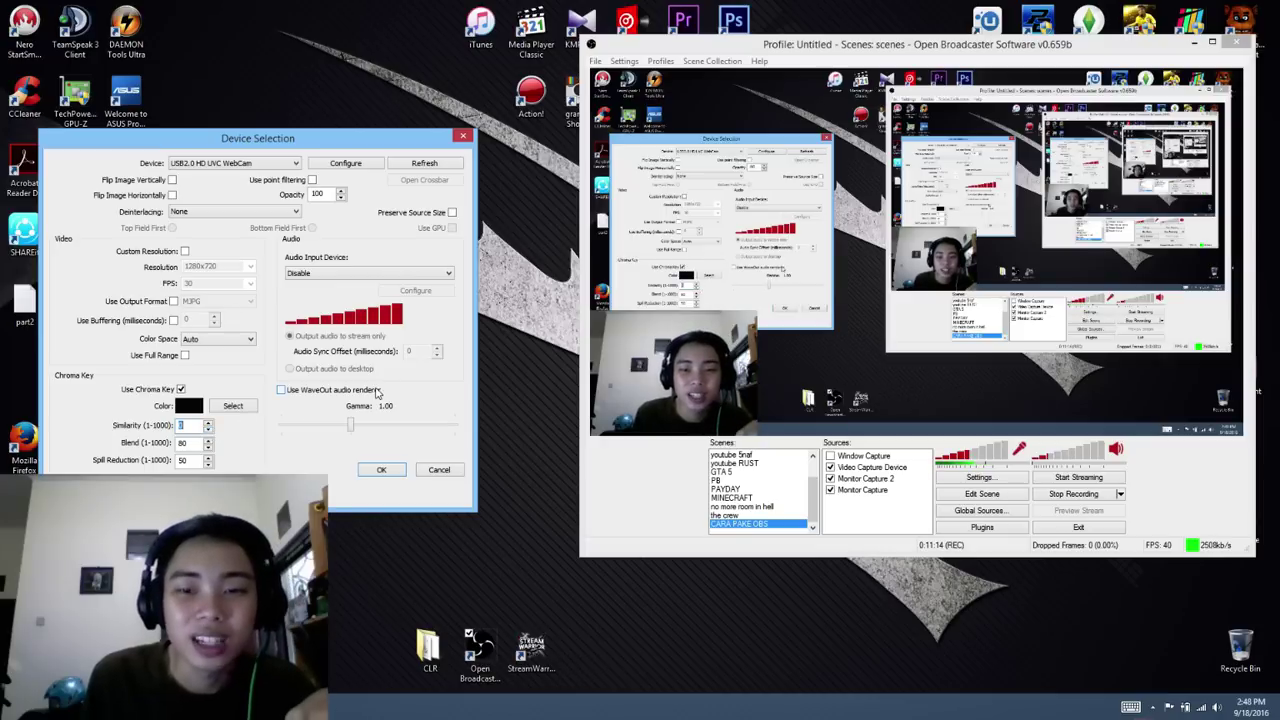
pyautogui.click(462, 136)
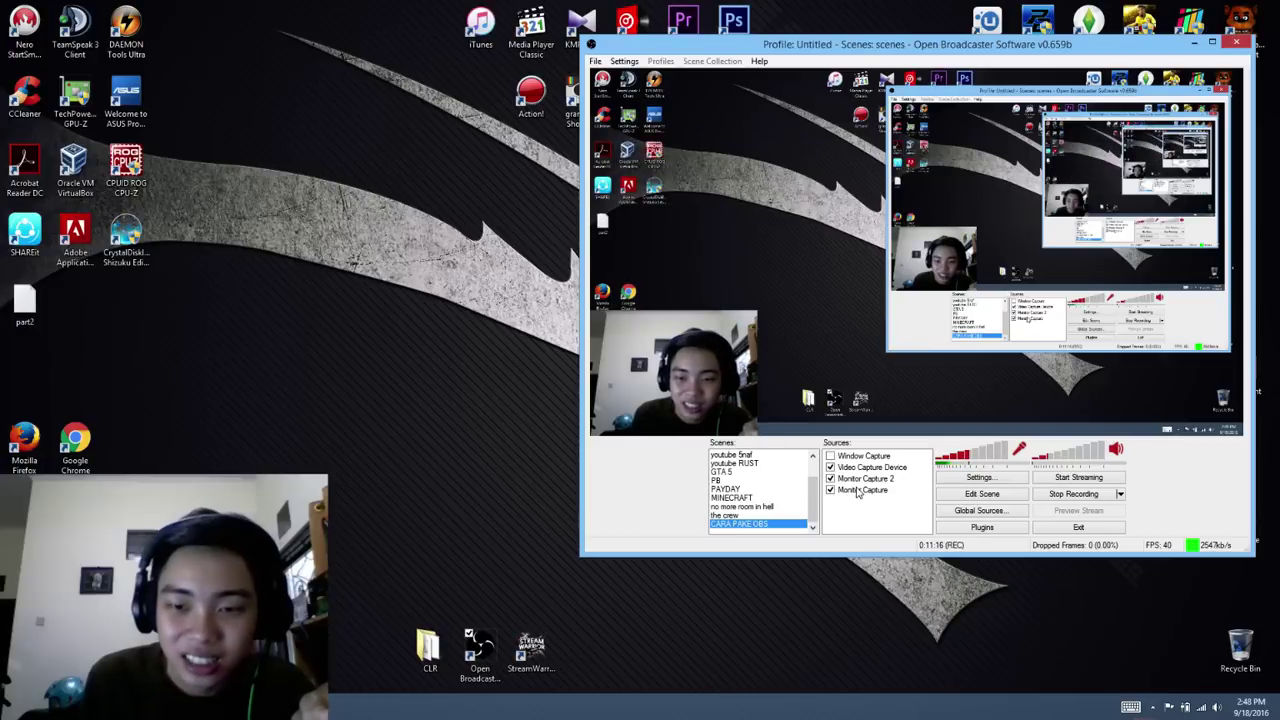
# Step: In the existing Video Capture Device's properties, enable the chroma key, try a similarity of 40, and return it to 0
pyautogui.rightClick(862, 467)
pyautogui.click(880, 559)
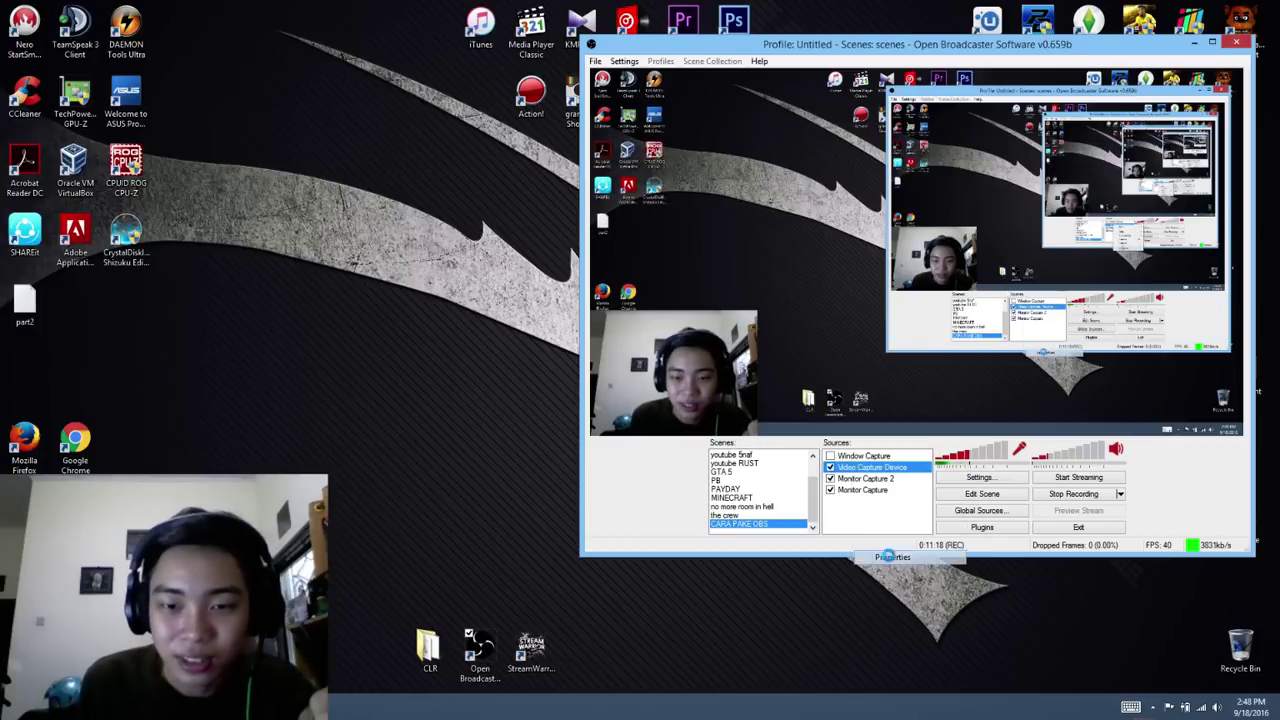
pyautogui.moveTo(629, 170); pyautogui.dragTo(216, 116)
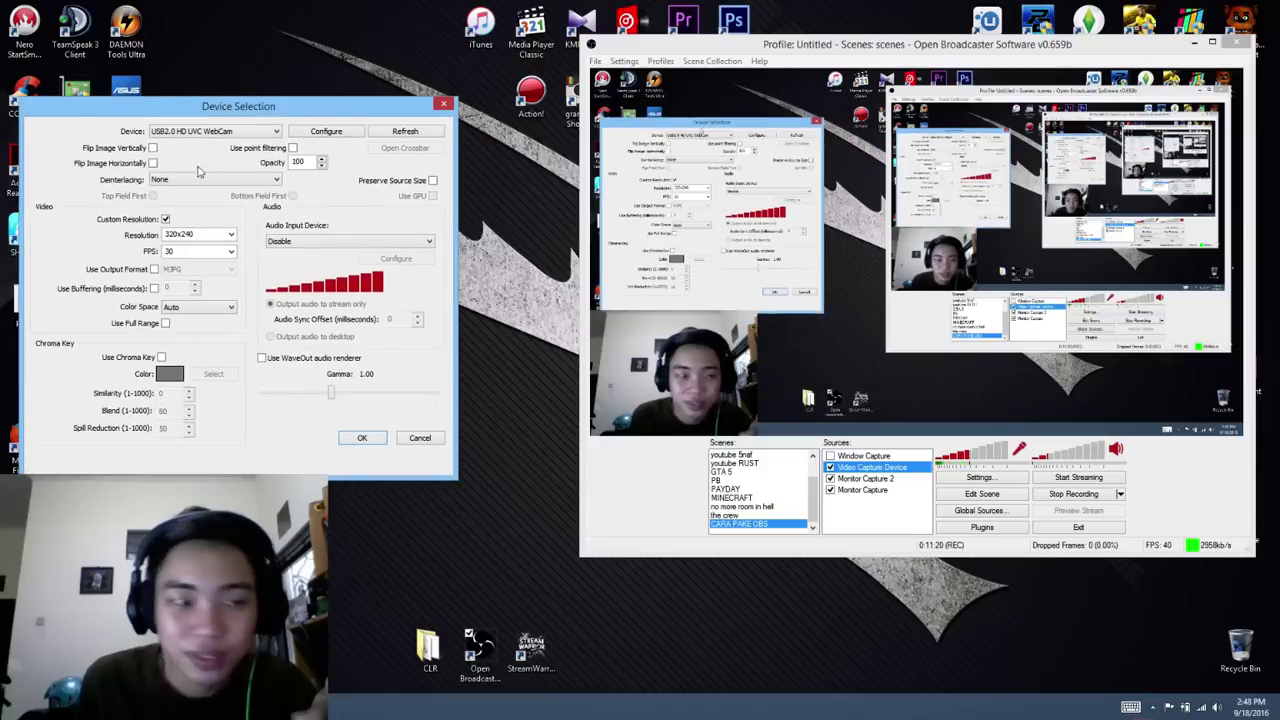
pyautogui.click(152, 359)
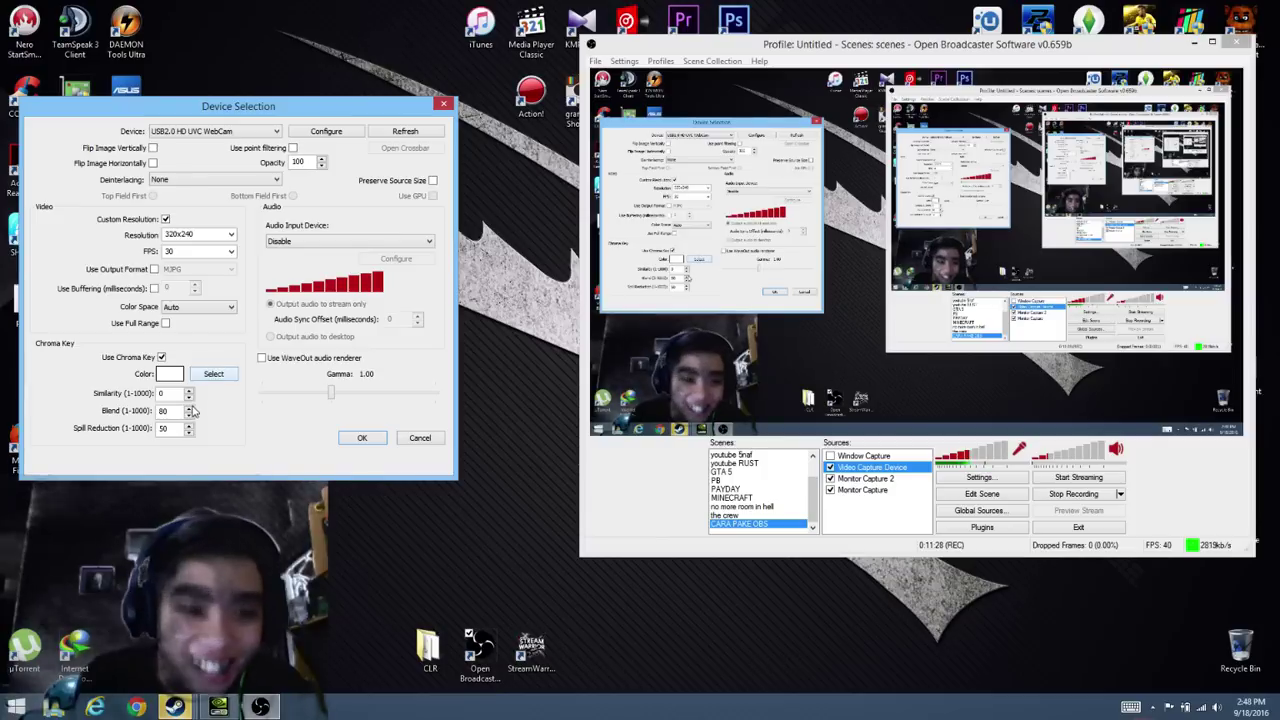
pyautogui.click(189, 390)
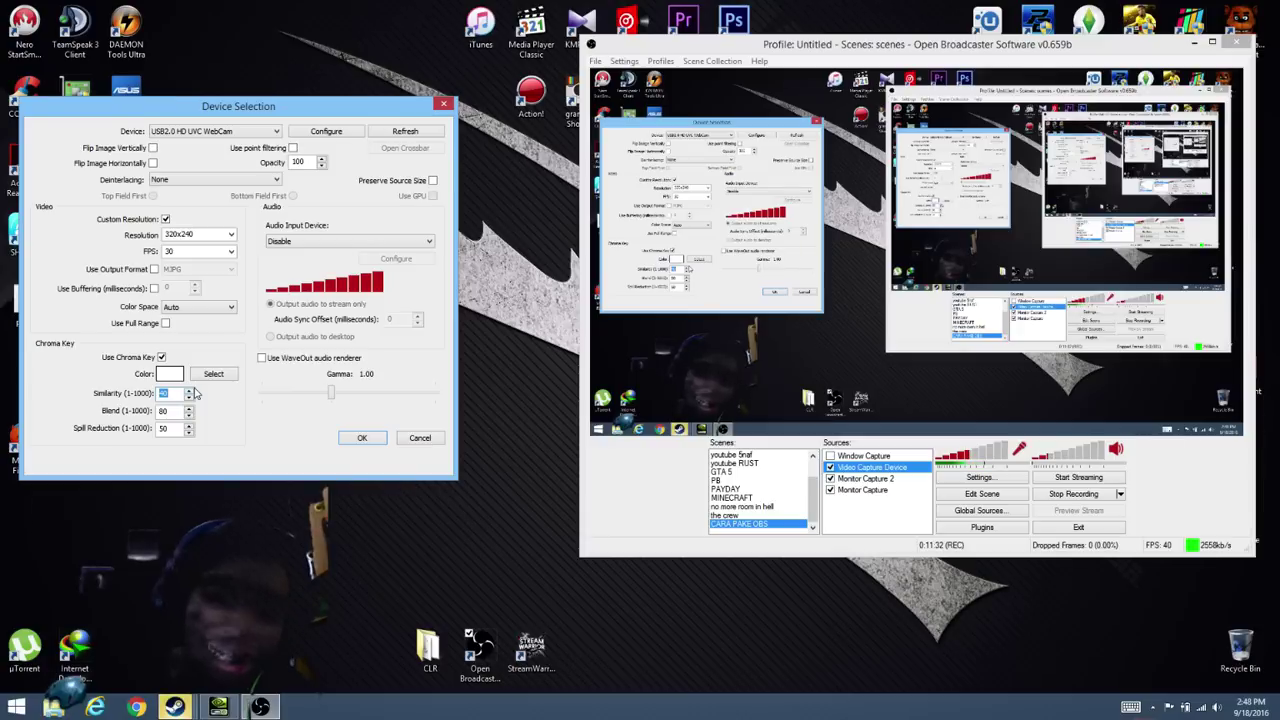
pyautogui.click(189, 397)
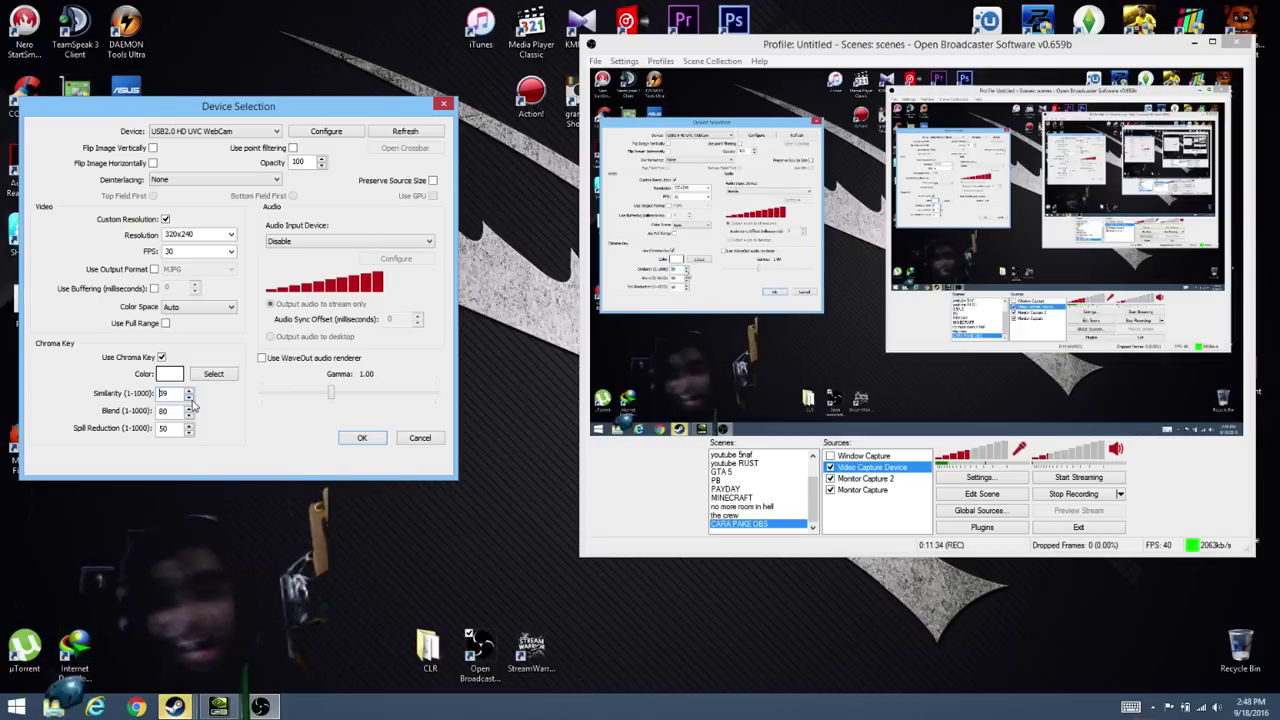
pyautogui.click(189, 397)
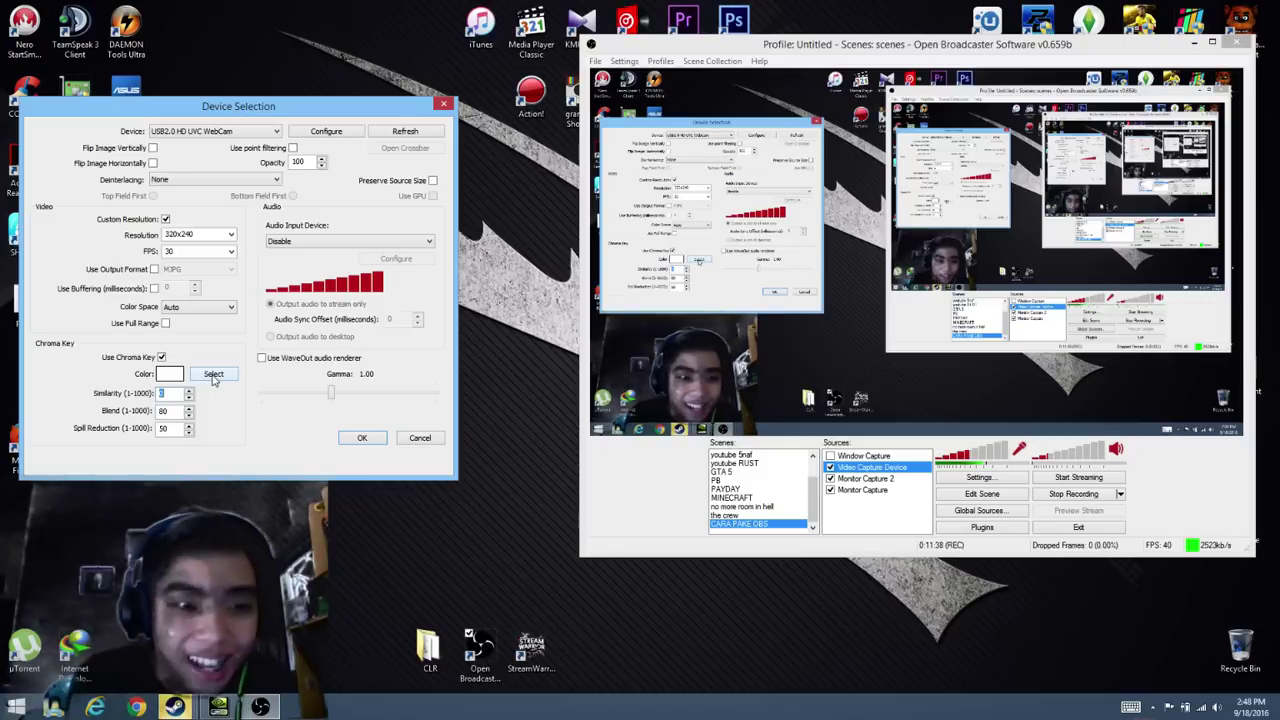
# Step: Sample the chroma key color from the face in the webcam preview, raise the similarity to test it, and reset it to 0
pyautogui.click(215, 373)
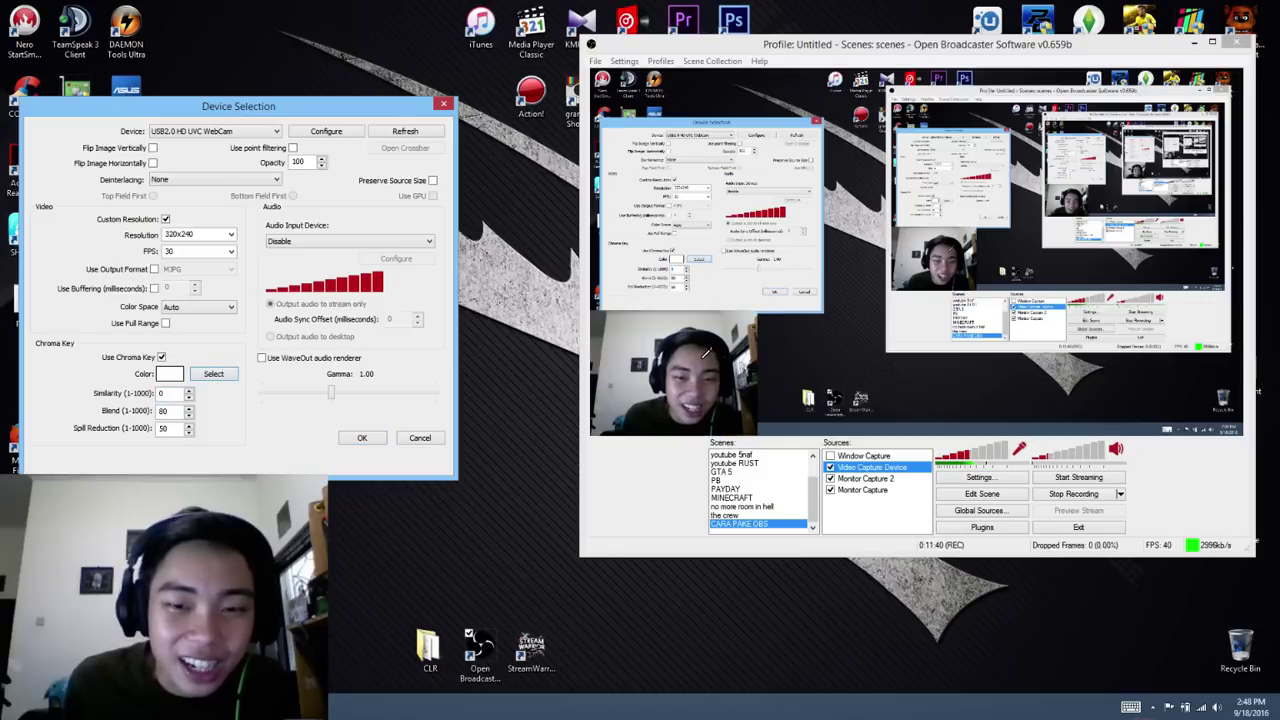
pyautogui.click(703, 365)
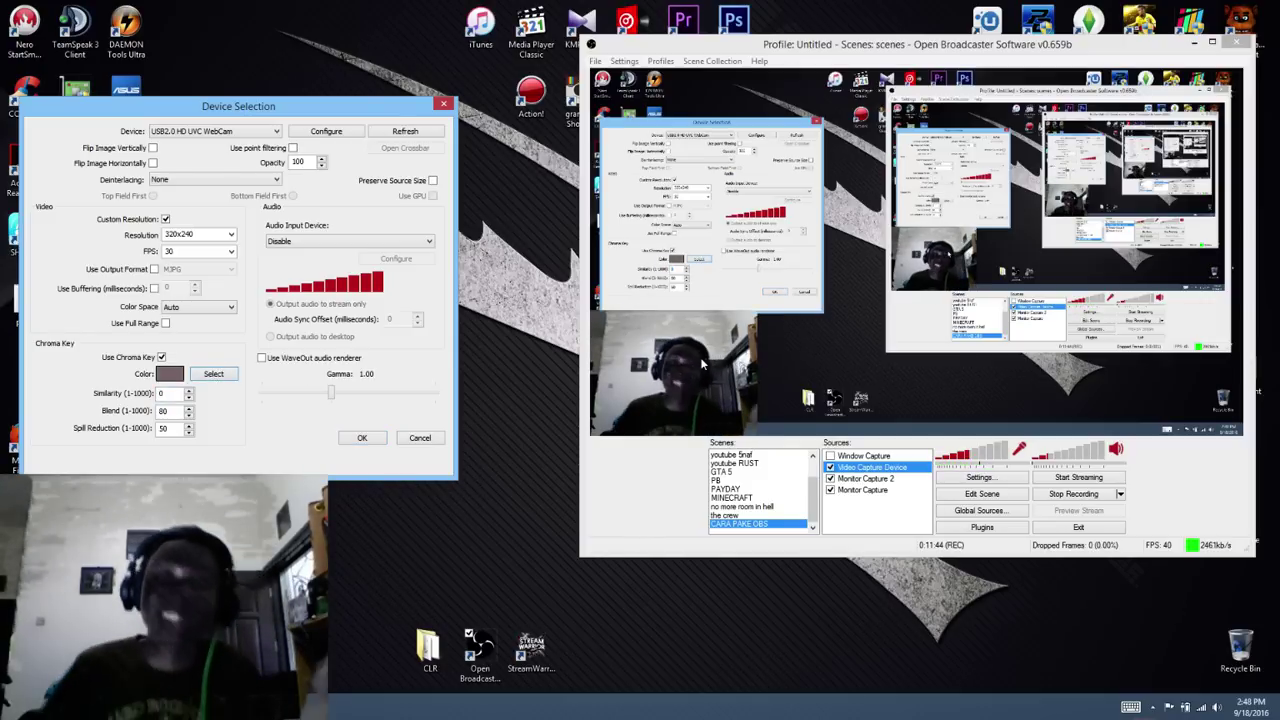
pyautogui.click(189, 390)
pyautogui.click(189, 390)
pyautogui.click(189, 390)
pyautogui.click(189, 390)
pyautogui.click(189, 391)
pyautogui.click(189, 391)
pyautogui.click(189, 391)
pyautogui.click(189, 391)
pyautogui.click(189, 391)
pyautogui.click(189, 391)
pyautogui.click(189, 391)
pyautogui.click(189, 391)
pyautogui.moveTo(189, 393); pyautogui.dragTo(190, 400)
pyautogui.click(190, 398)
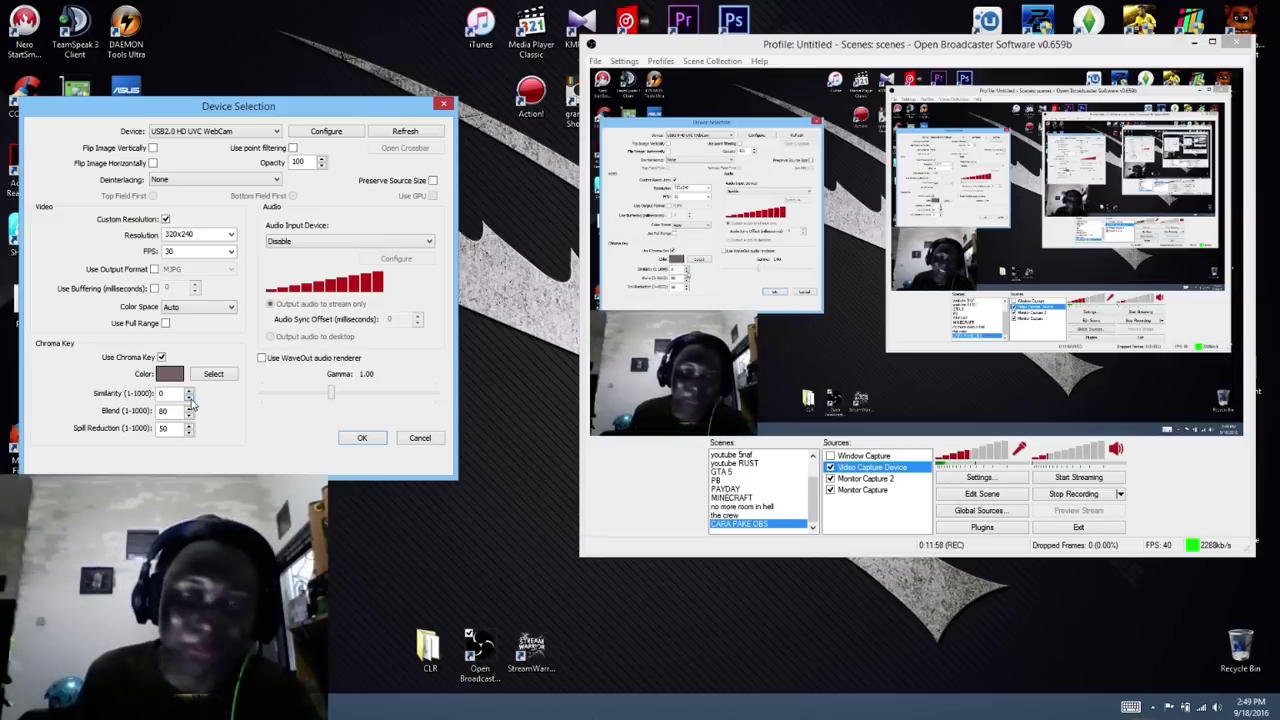
# Step: Test the chroma key blend by raising it to 150 and lowering it to 0
pyautogui.click(189, 409)
pyautogui.moveTo(189, 409); pyautogui.dragTo(189, 409)
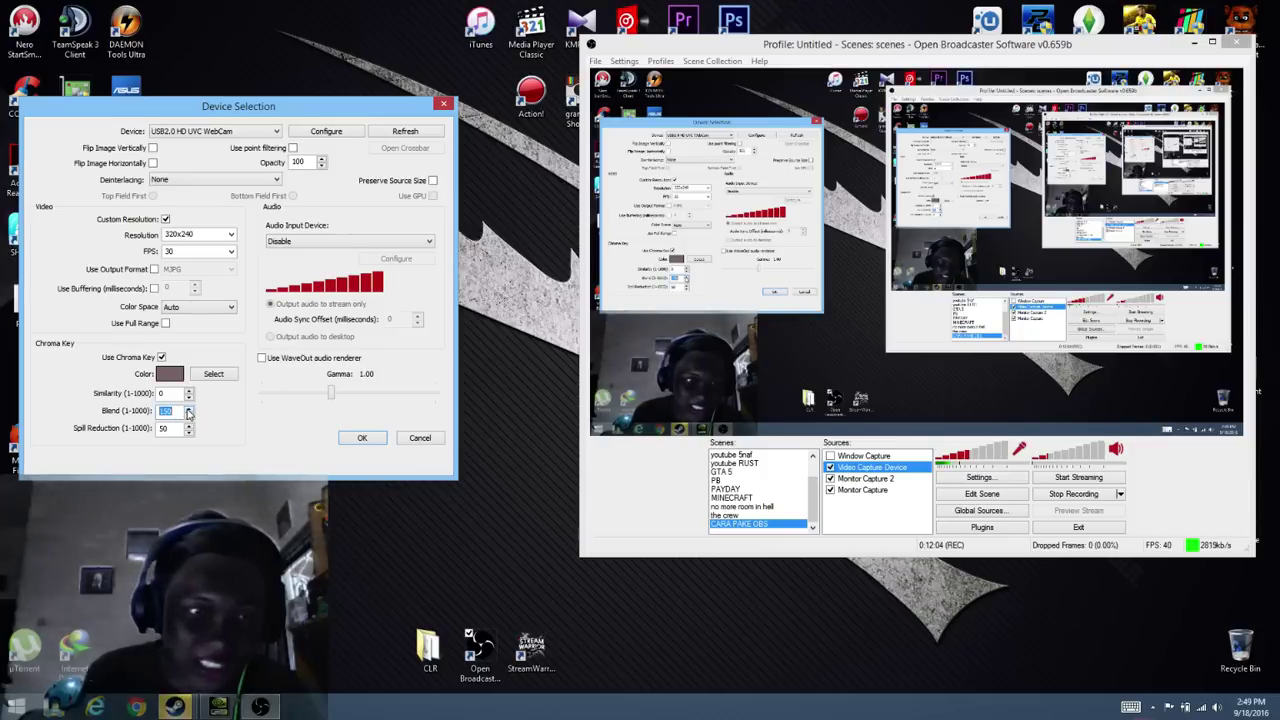
pyautogui.click(190, 418)
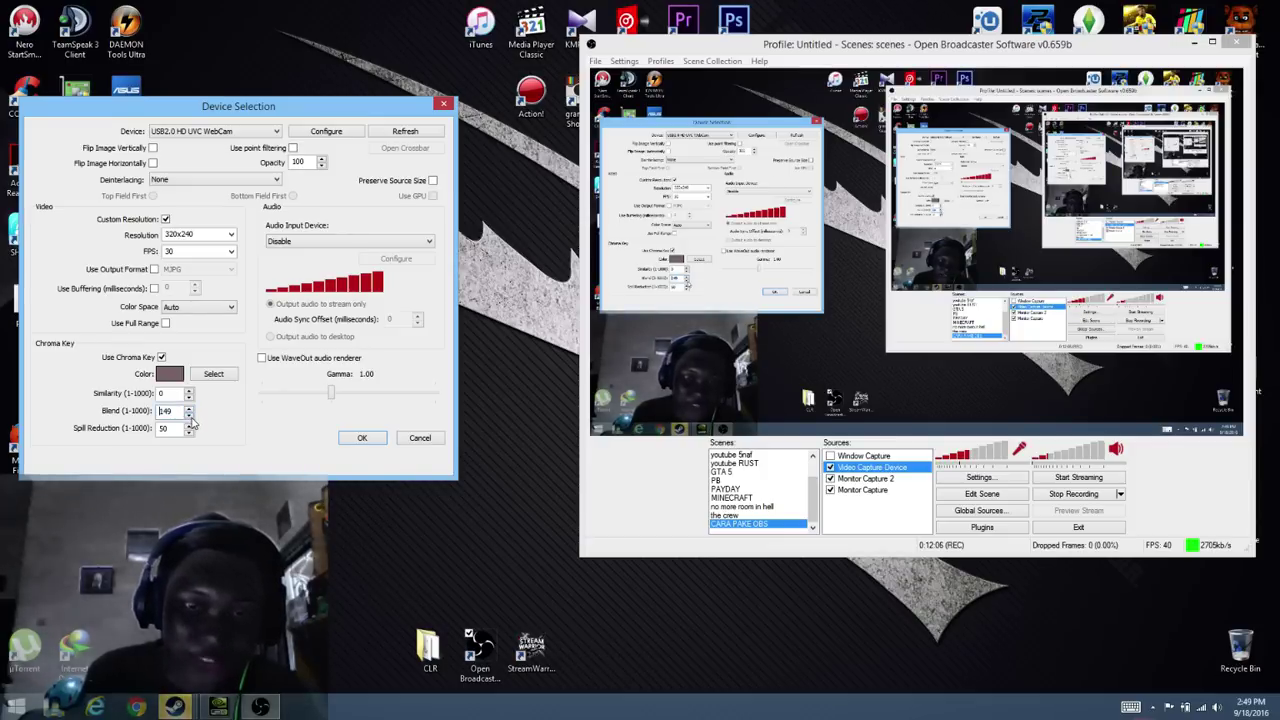
pyautogui.moveTo(190, 418); pyautogui.dragTo(190, 418)
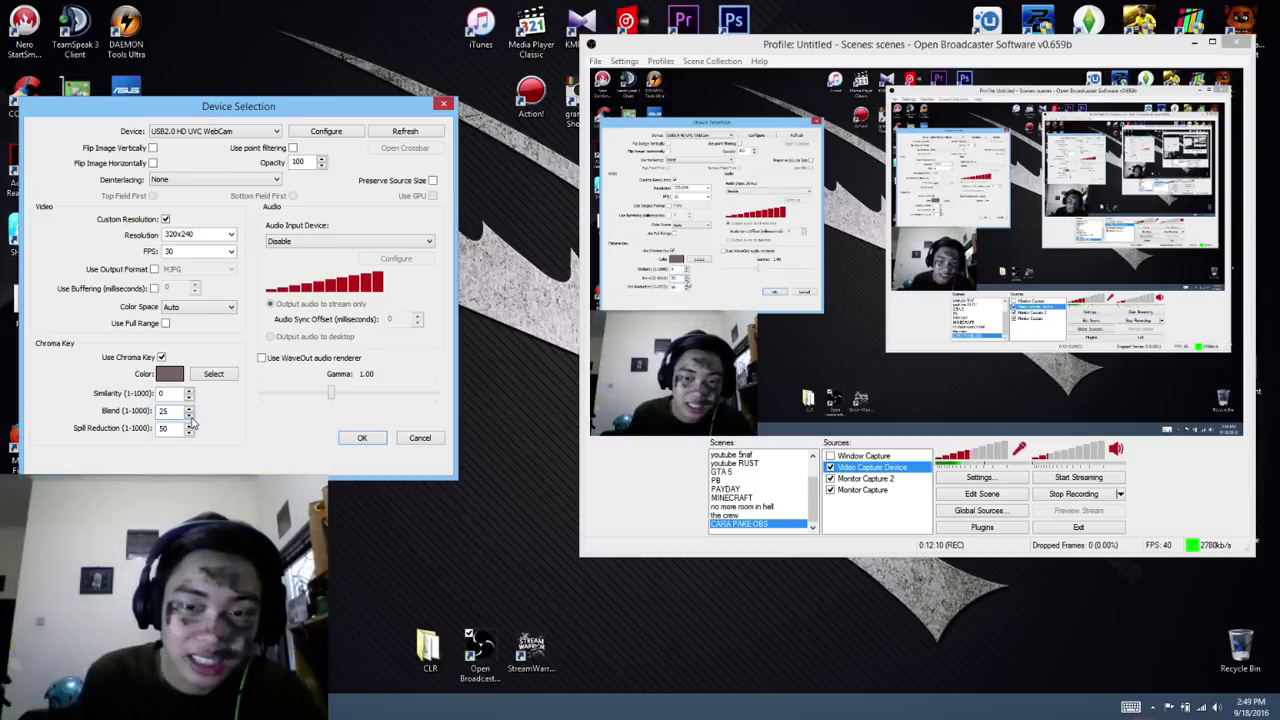
pyautogui.click(190, 419)
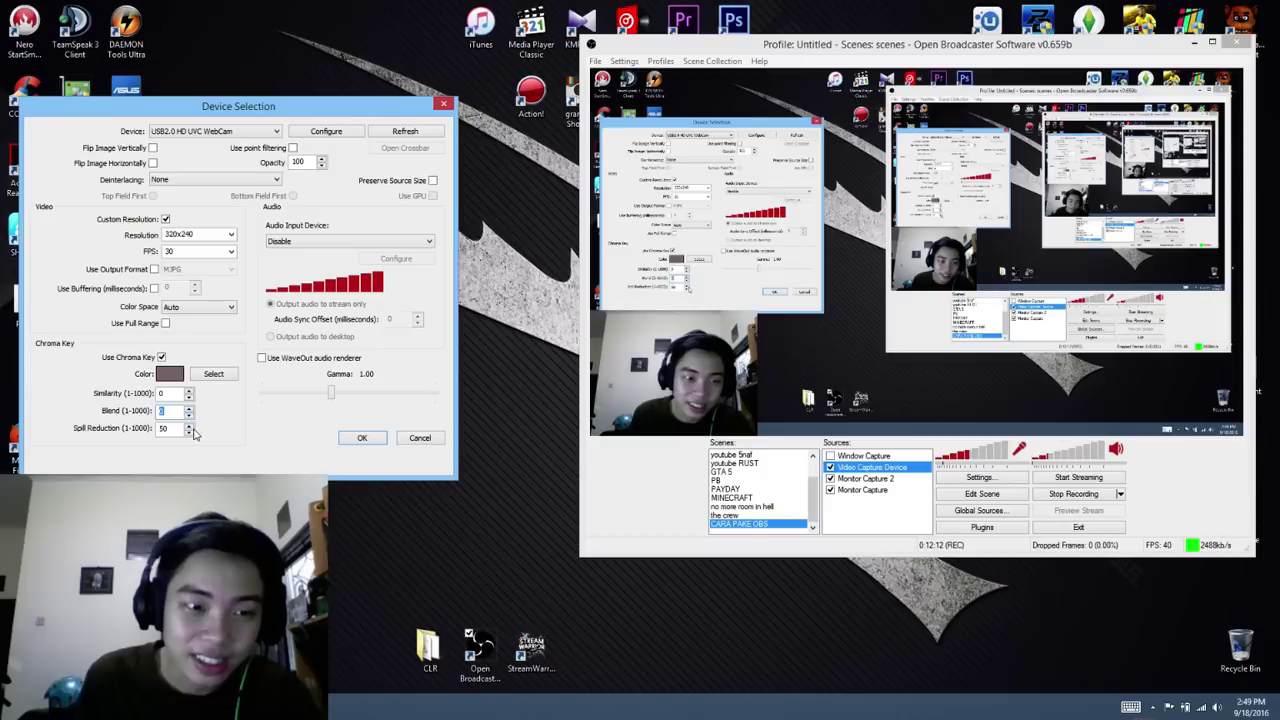
# Step: Try the chroma key spill reduction, reset it to 50, and turn the chroma key off for the webcam
pyautogui.click(189, 426)
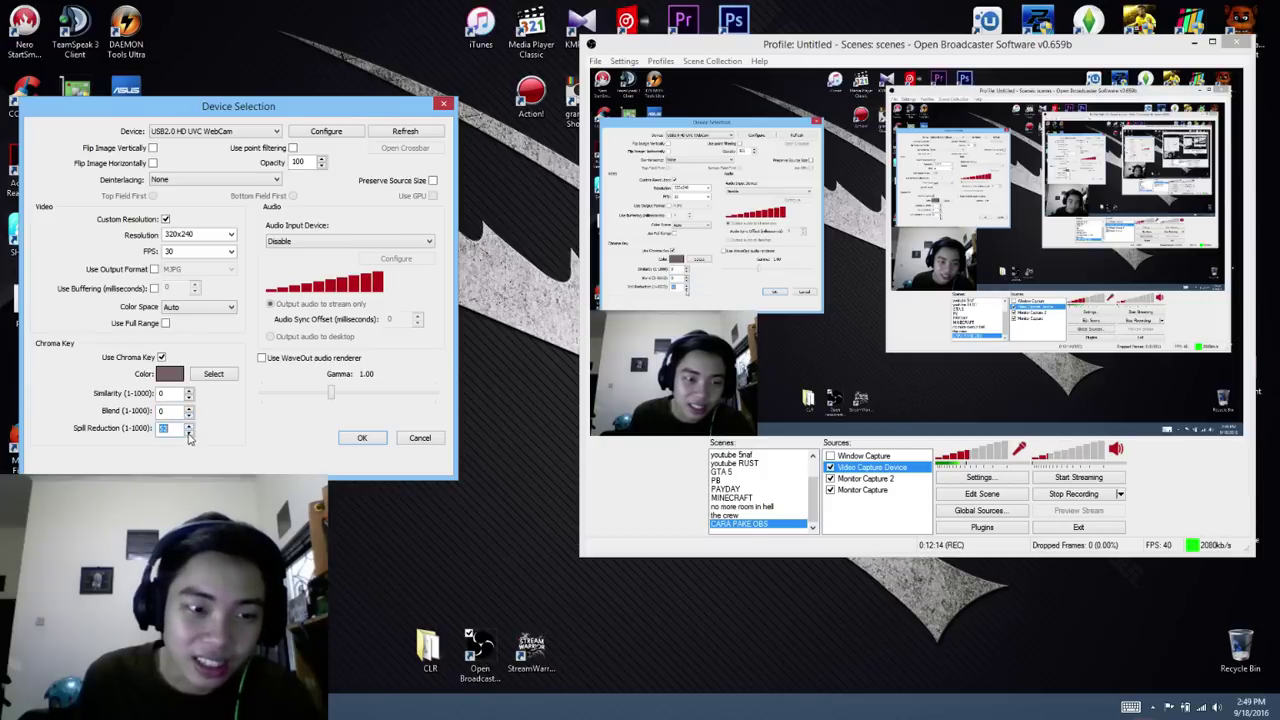
pyautogui.click(209, 376)
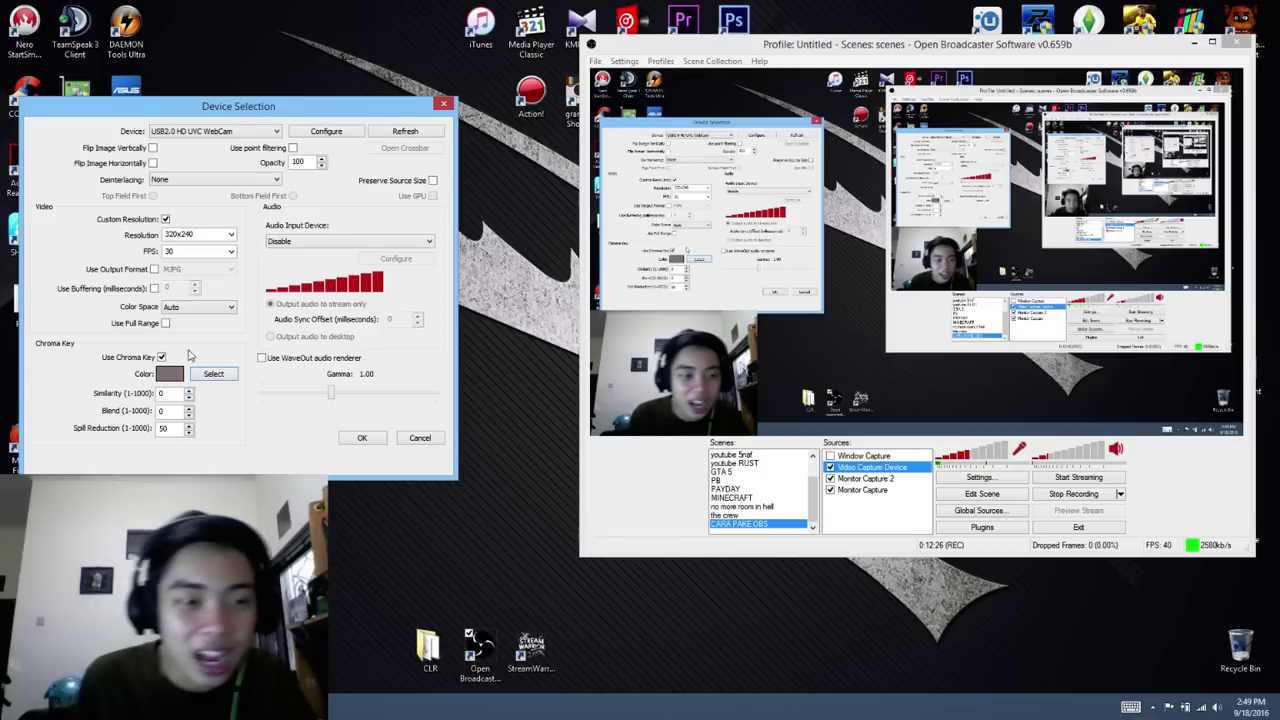
pyautogui.click(162, 357)
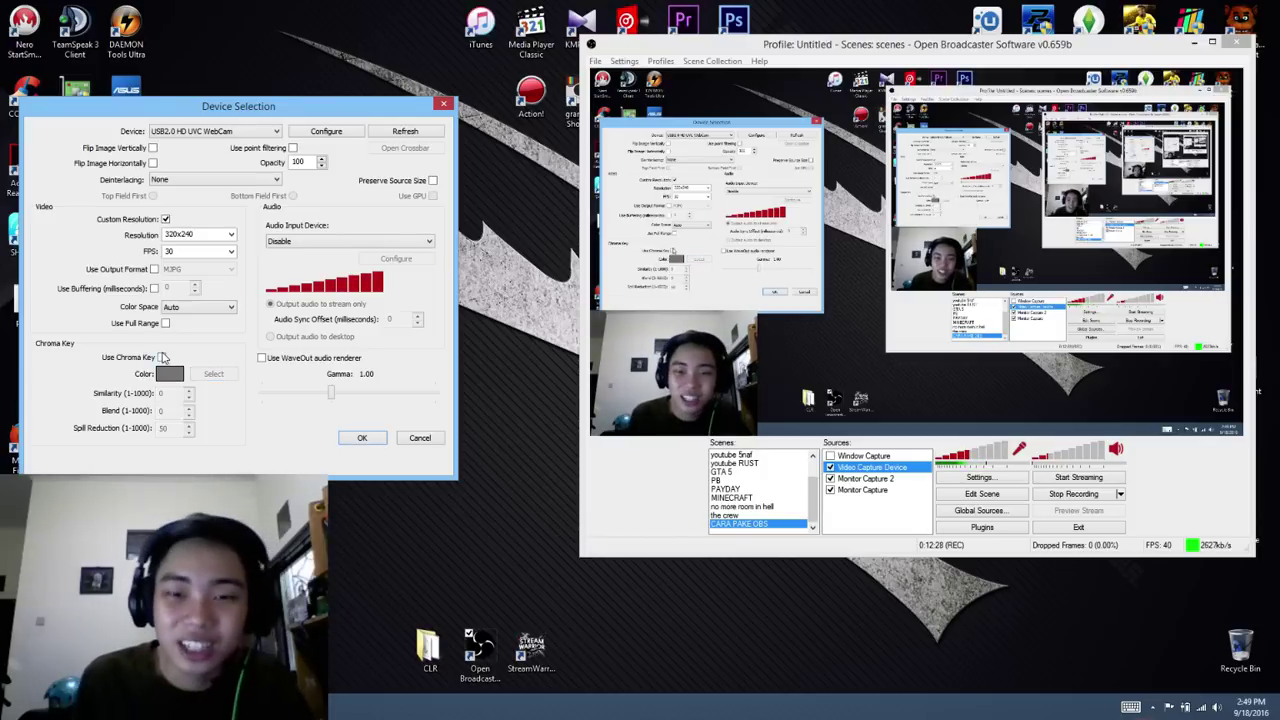